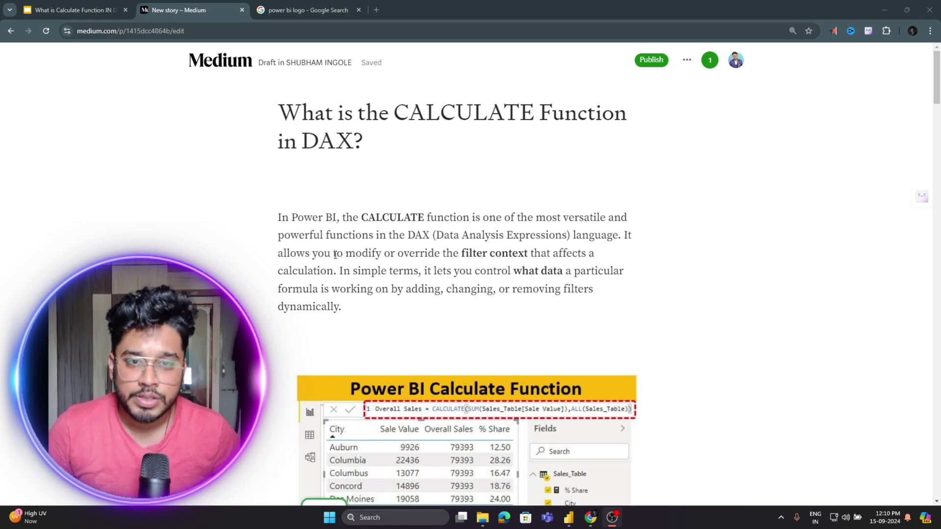
- Read the CALCULATE syntax section of the article, highlighting the expression and filter arguments and the filters description
scroll(335, 254, down, 7)
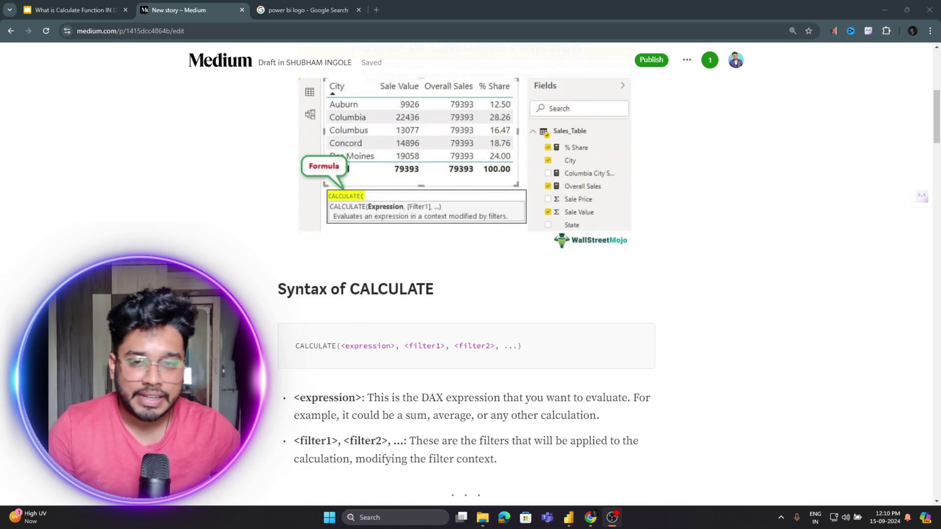
scroll(313, 311, down, 2)
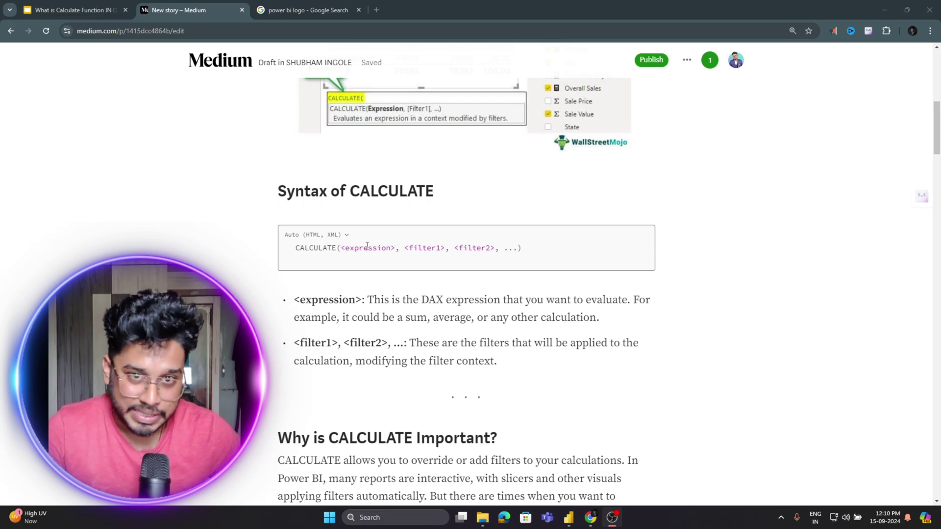
drag(395, 248, 377, 248)
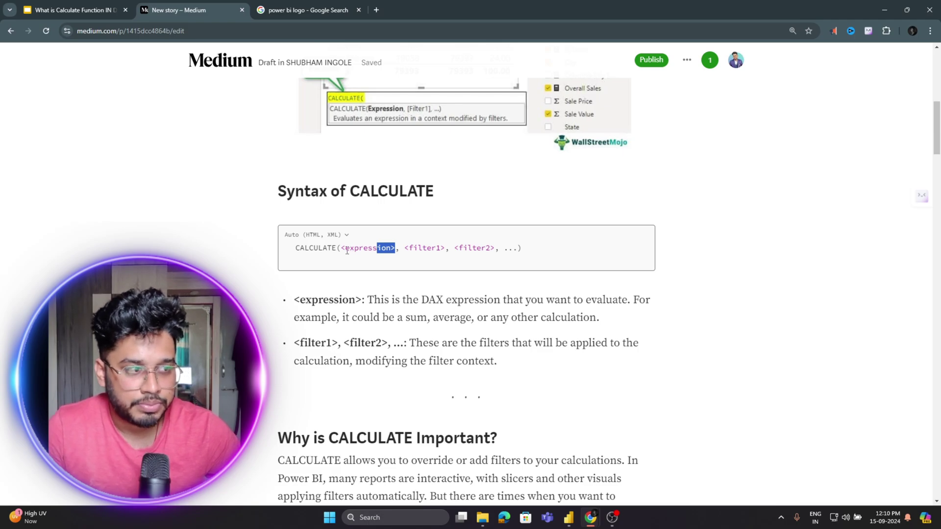
drag(341, 249, 396, 250)
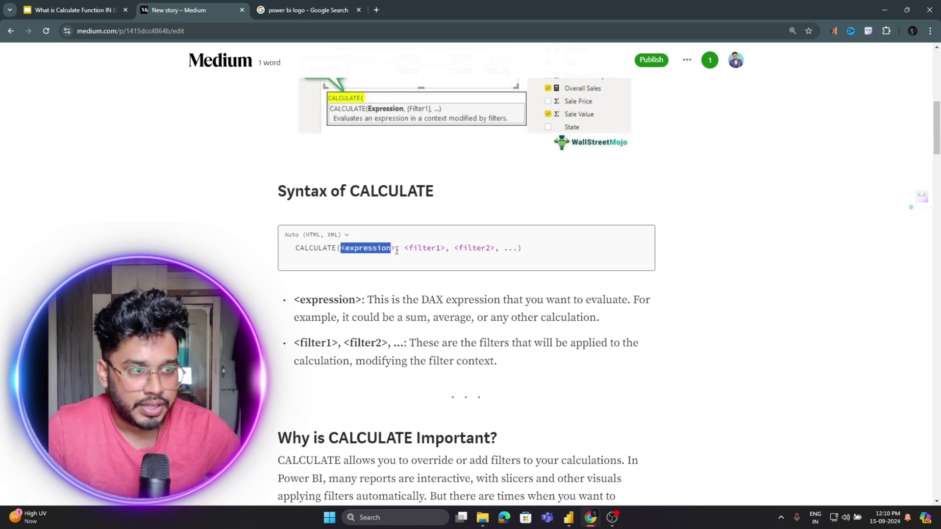
click(397, 251)
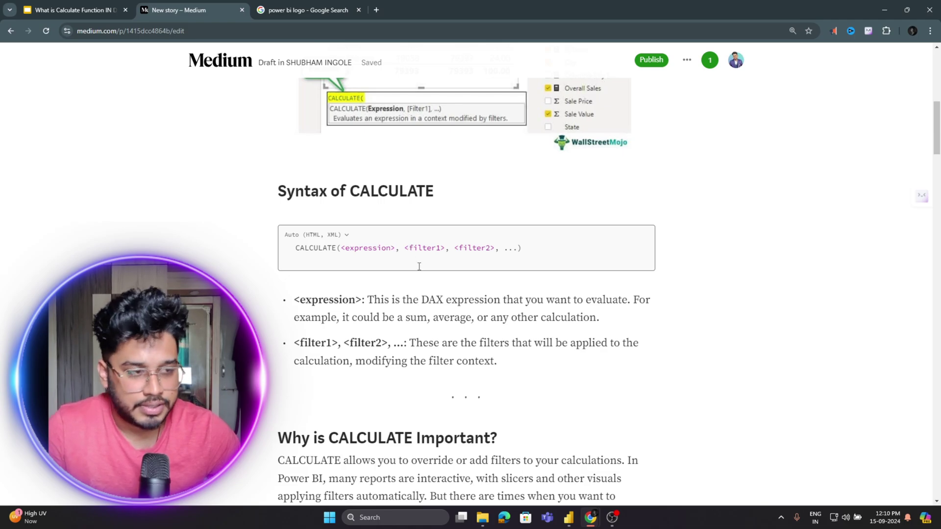
drag(399, 249, 499, 251)
drag(415, 343, 490, 343)
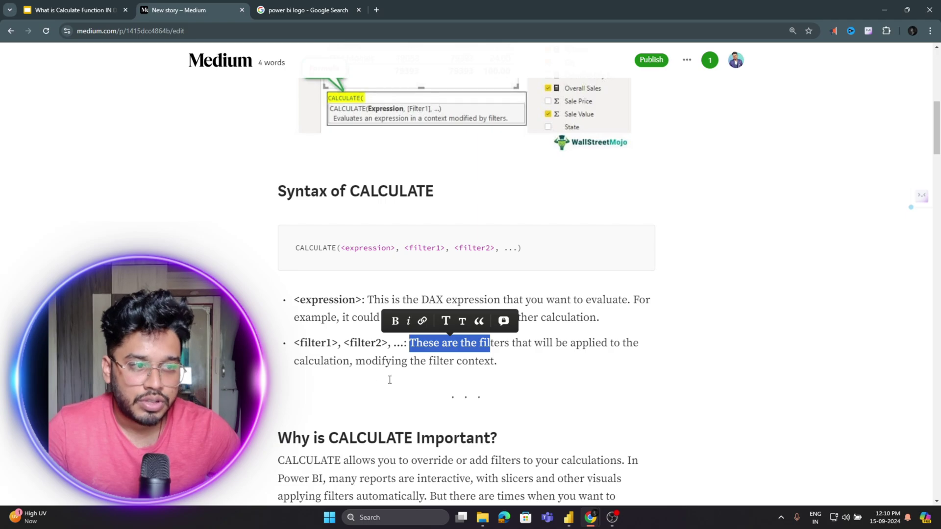
click(544, 373)
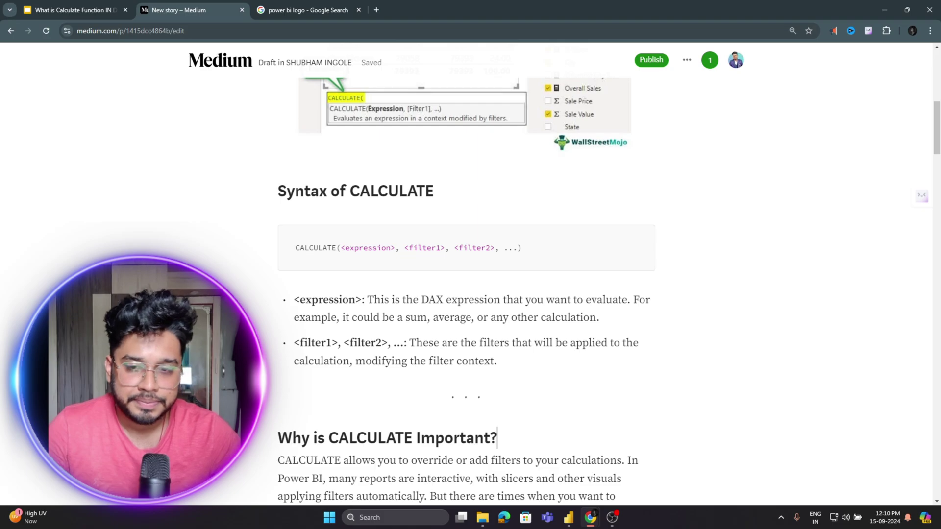
- Read the article's sections on why CALCULATE is important and on filter context versus row context
scroll(408, 292, down, 6)
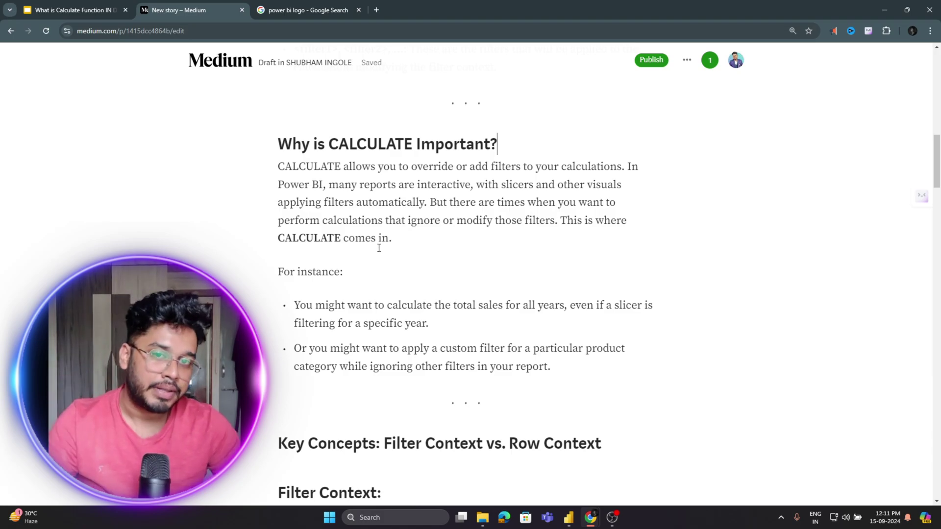
scroll(372, 247, down, 1)
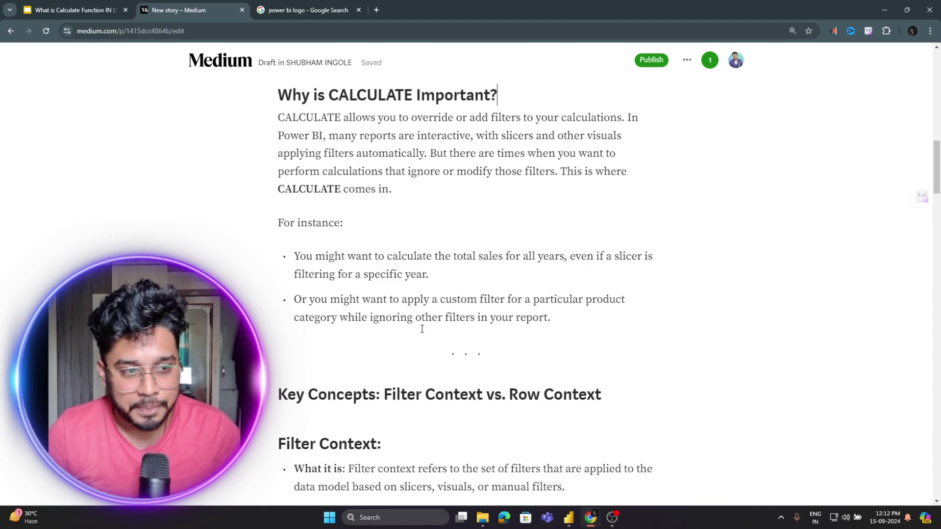
scroll(421, 330, down, 5)
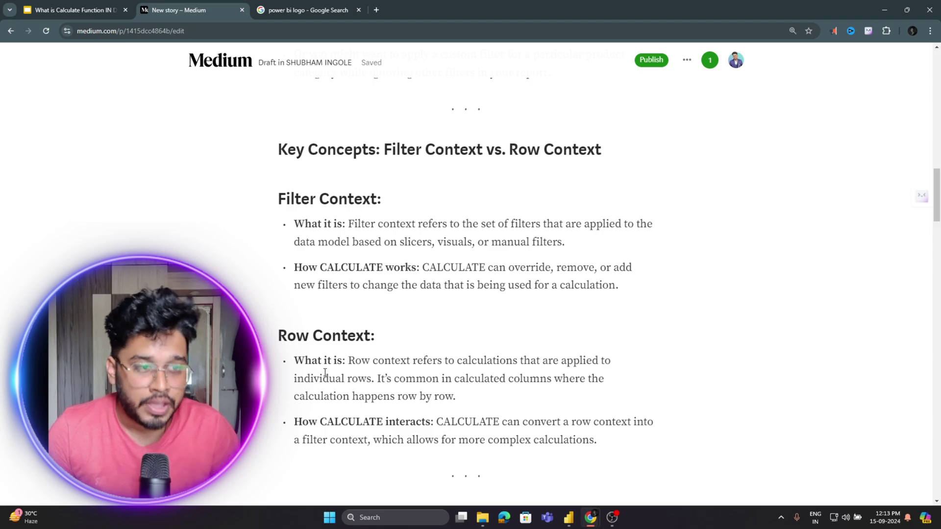
scroll(523, 274, down, 2)
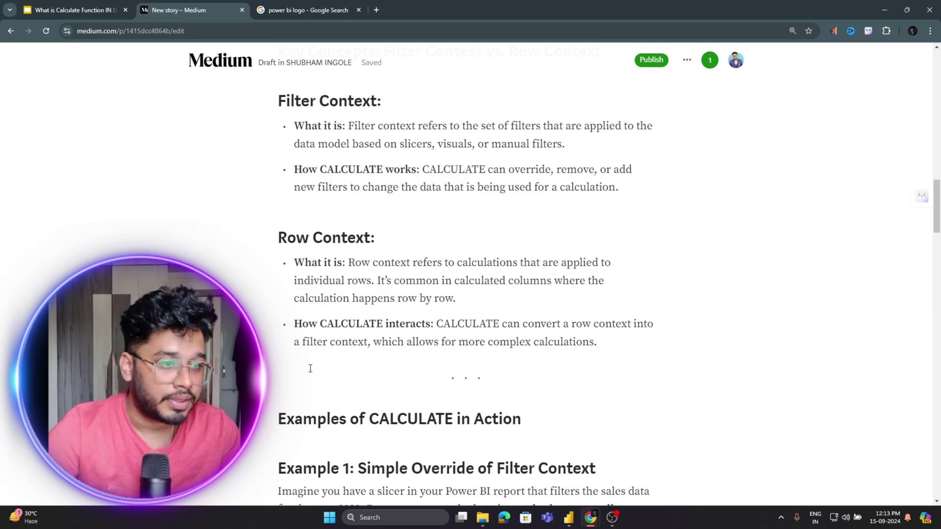
scroll(309, 367, down, 3)
scroll(324, 381, down, 1)
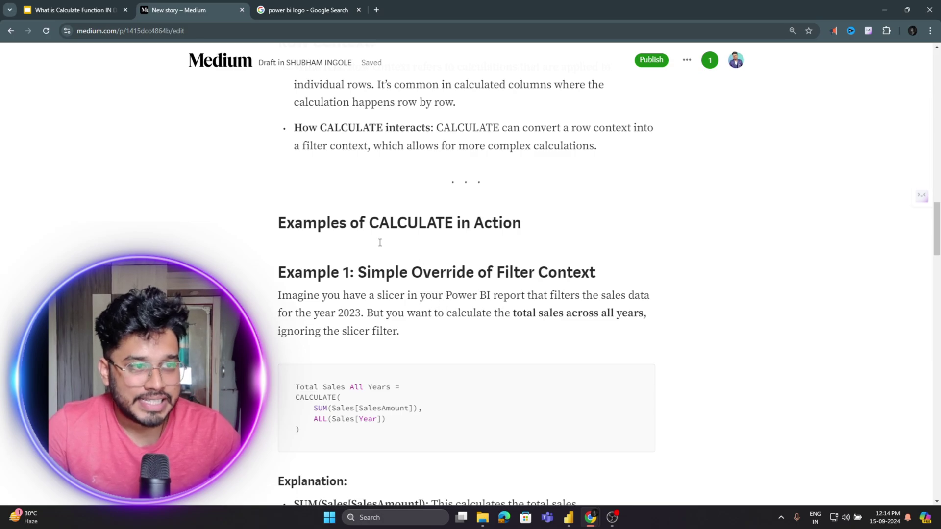
- Examine Example 1 on overriding filter context, including its Total Sales All Years formula and explanation
scroll(351, 253, down, 2)
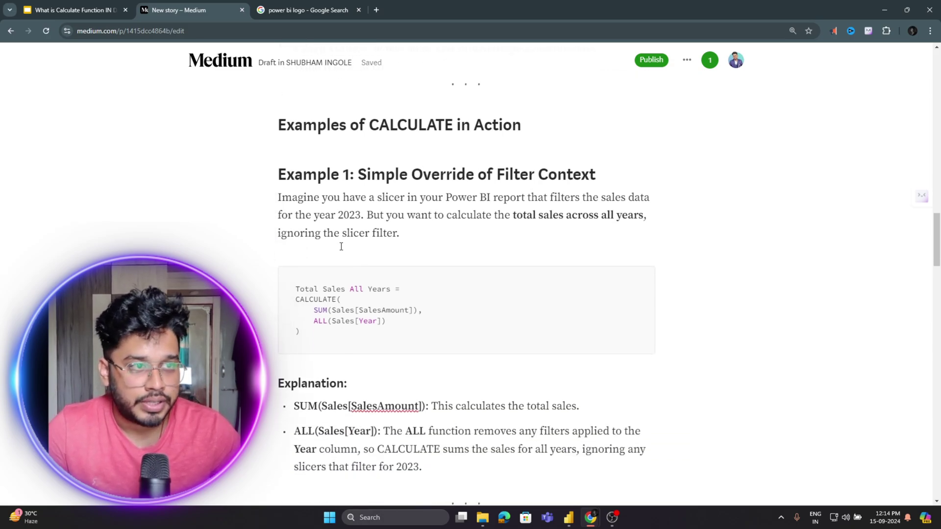
drag(366, 175, 438, 176)
click(386, 176)
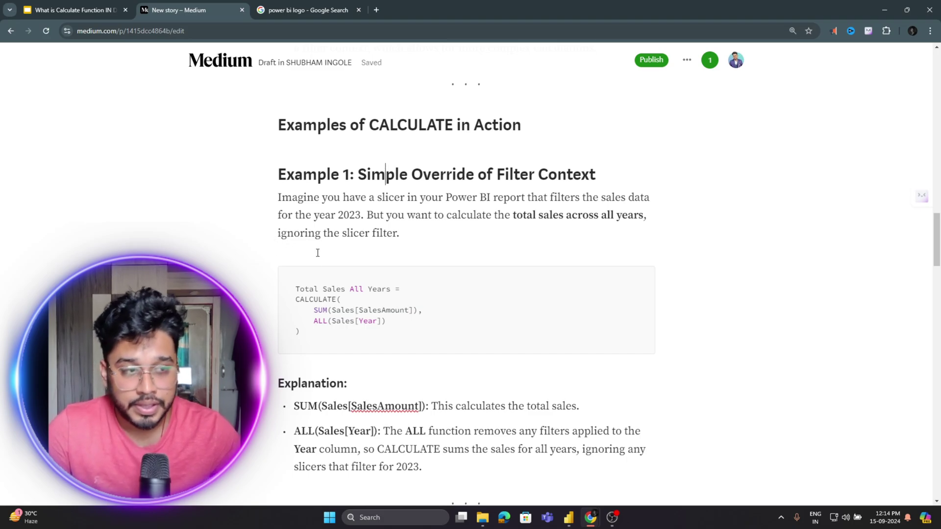
click(300, 286)
drag(309, 334, 296, 289)
click(296, 310)
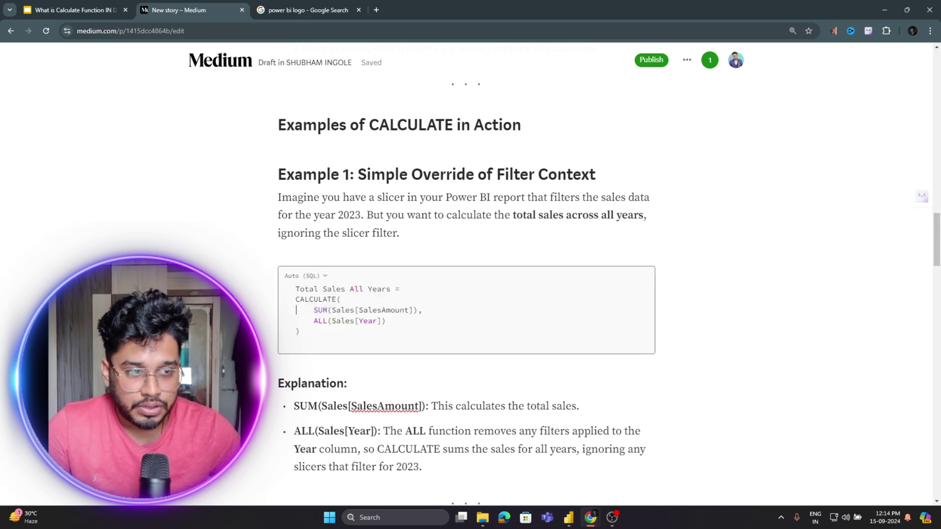
scroll(359, 345, down, 1)
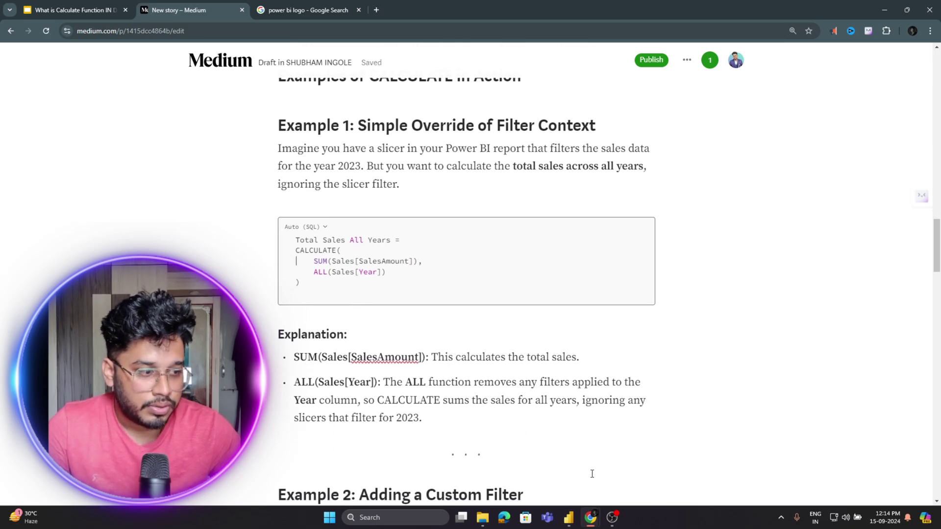
- Switch to Power BI Desktop and move the table with the all_product, per and all_loc columns slightly right and down on the canvas
click(569, 518)
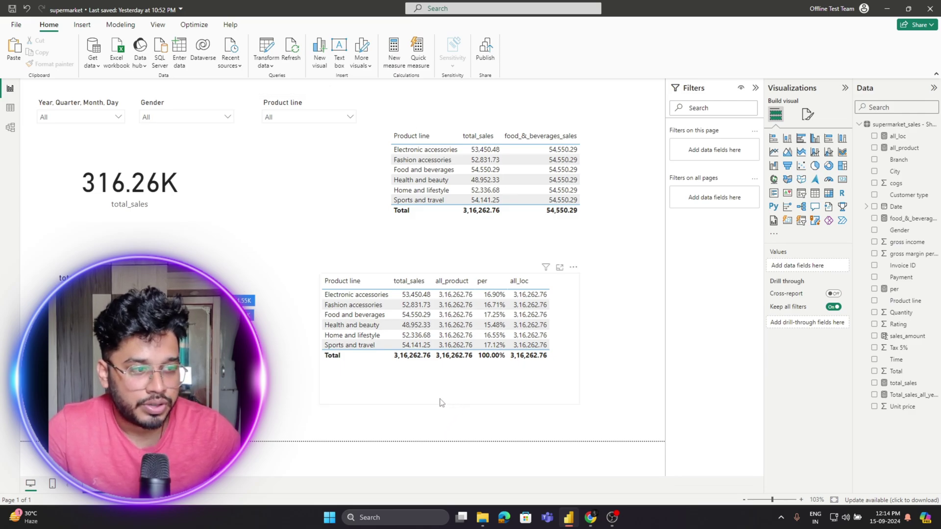
drag(440, 403, 468, 410)
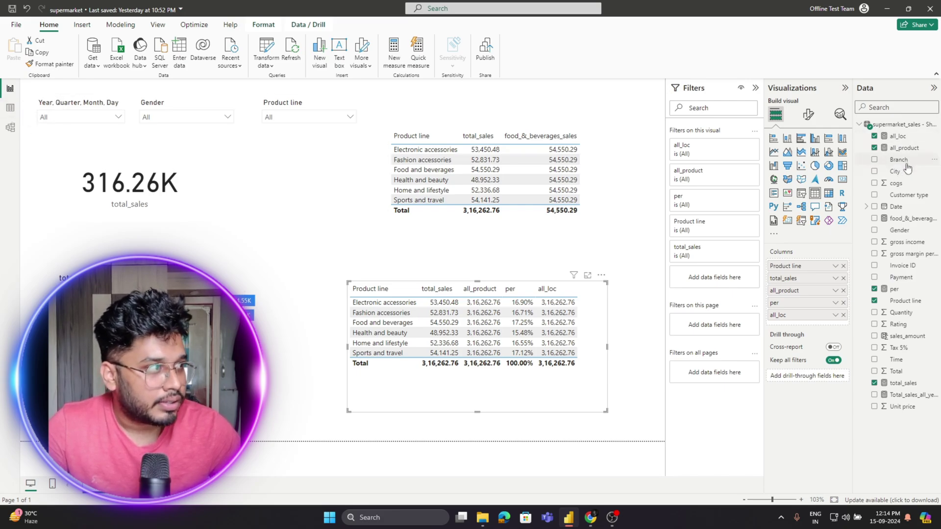
- Examine the sales_amount column and its formula in the supermarket_sales data, and return to the report
click(10, 108)
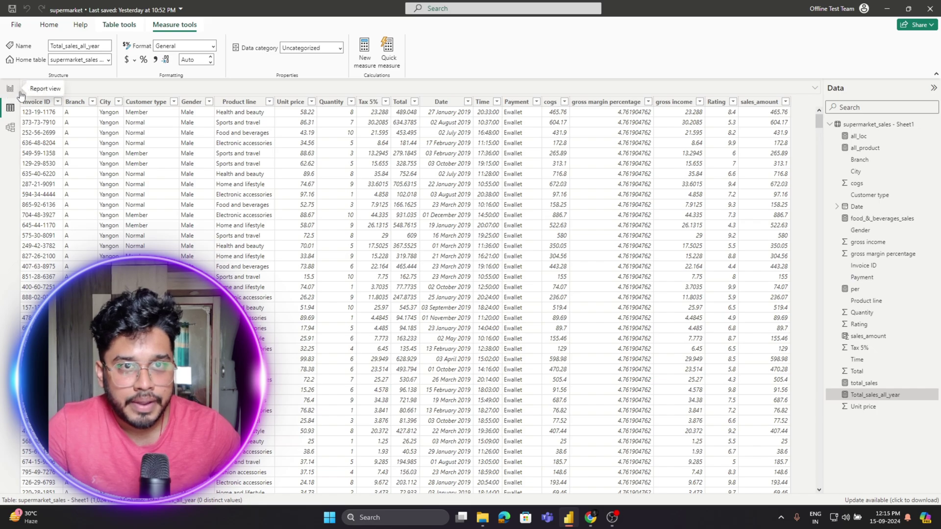
click(755, 103)
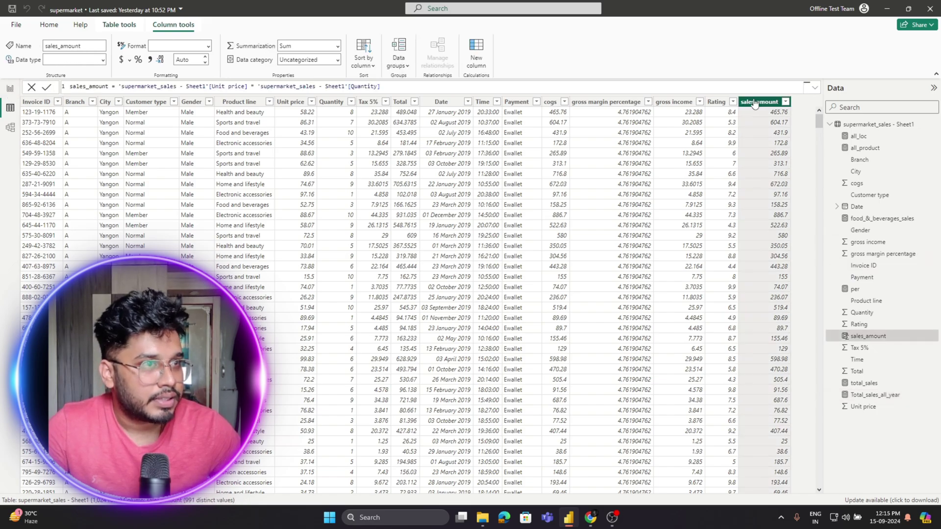
double_click(103, 86)
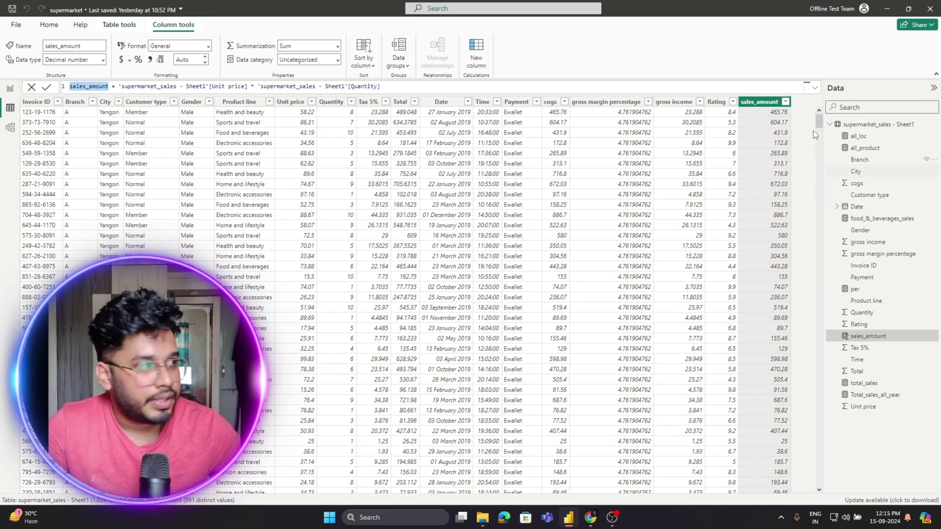
click(11, 89)
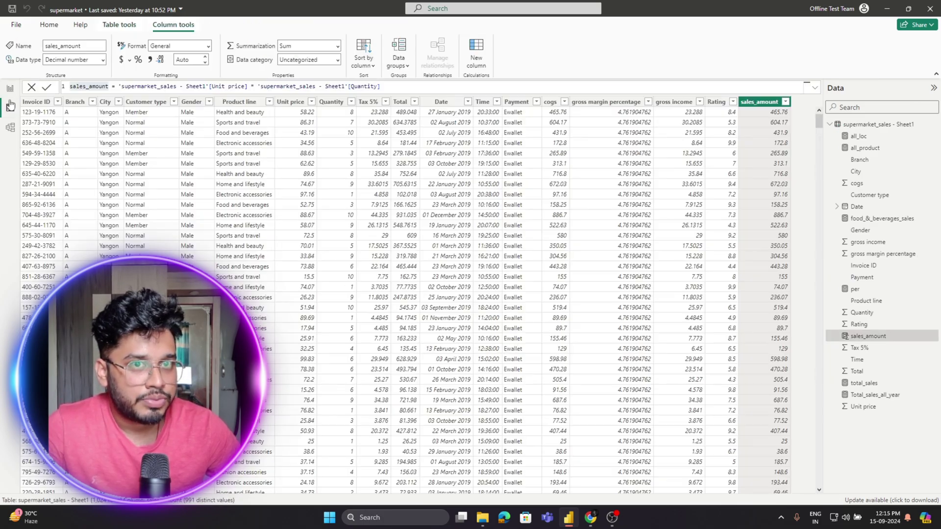
click(11, 108)
click(10, 89)
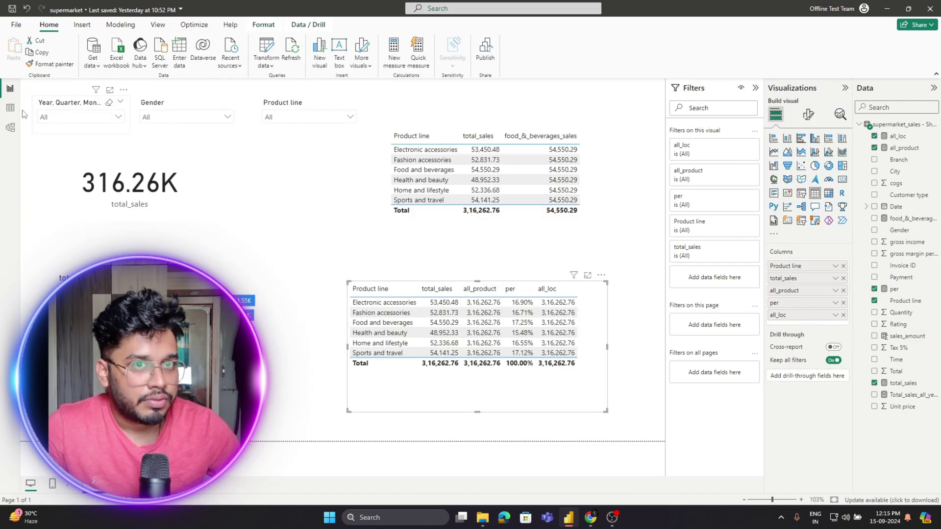
click(10, 109)
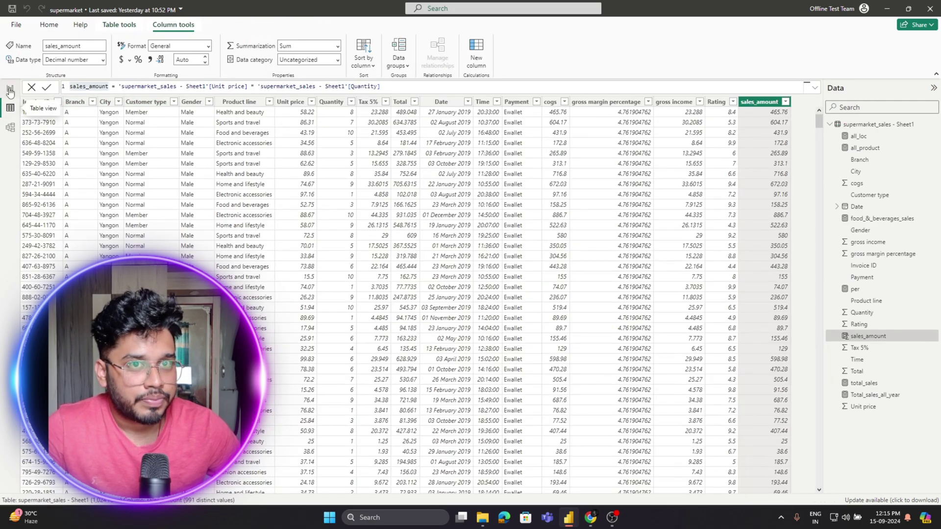
click(11, 90)
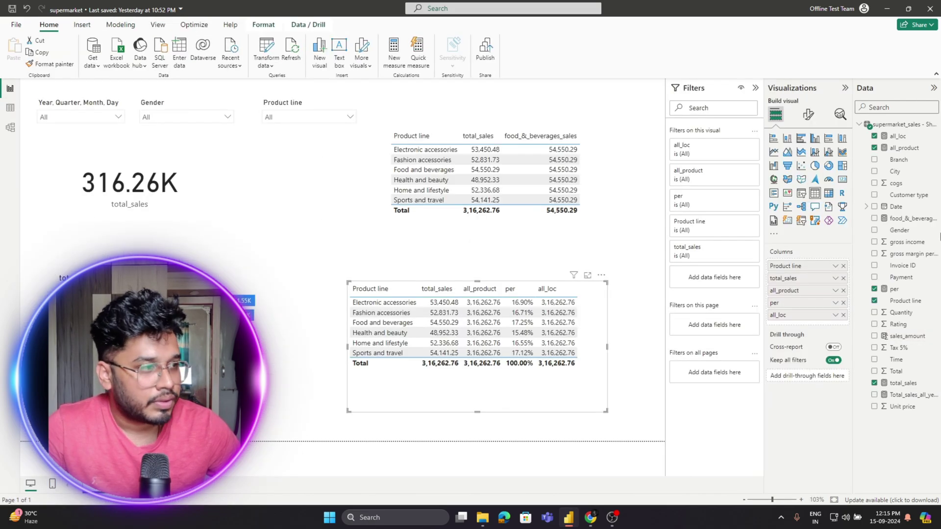
- Examine the total_sales measure's formula, highlighting its SUM function, source table and measure name
click(911, 383)
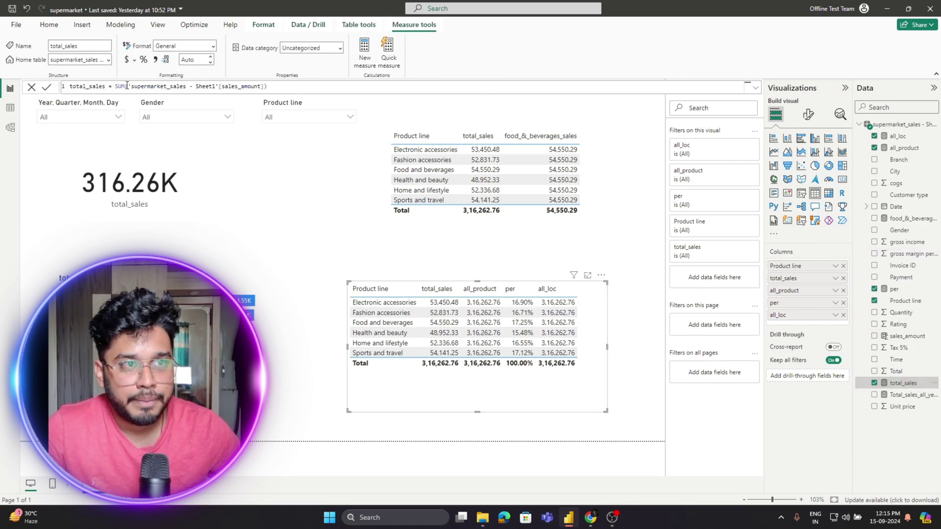
drag(268, 86, 118, 86)
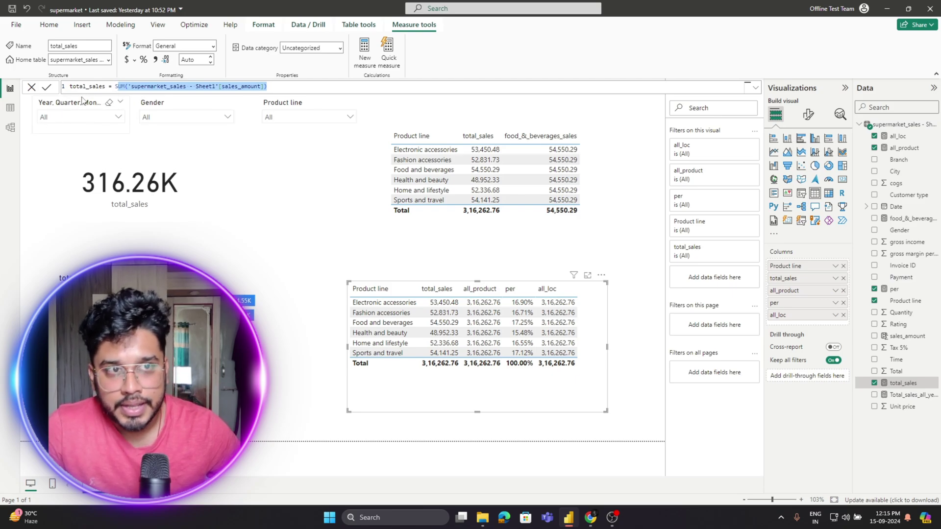
double_click(121, 87)
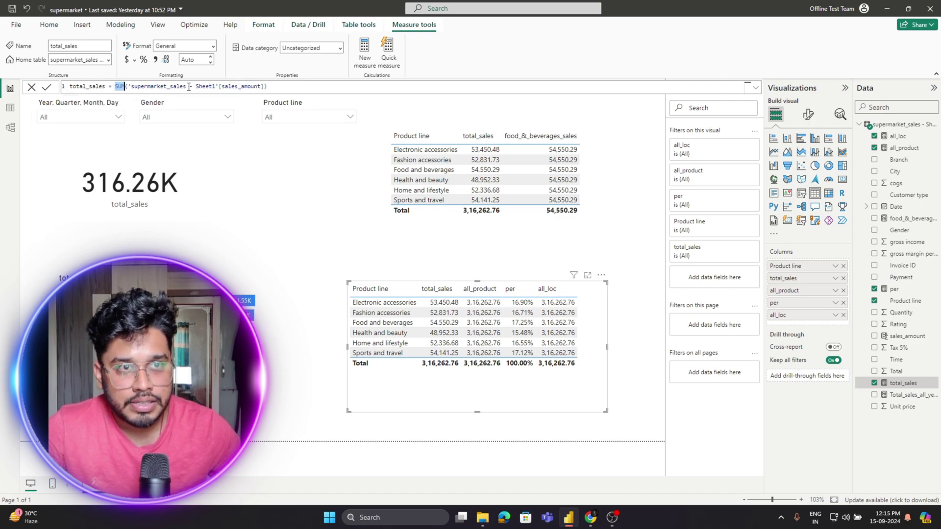
double_click(162, 86)
double_click(87, 87)
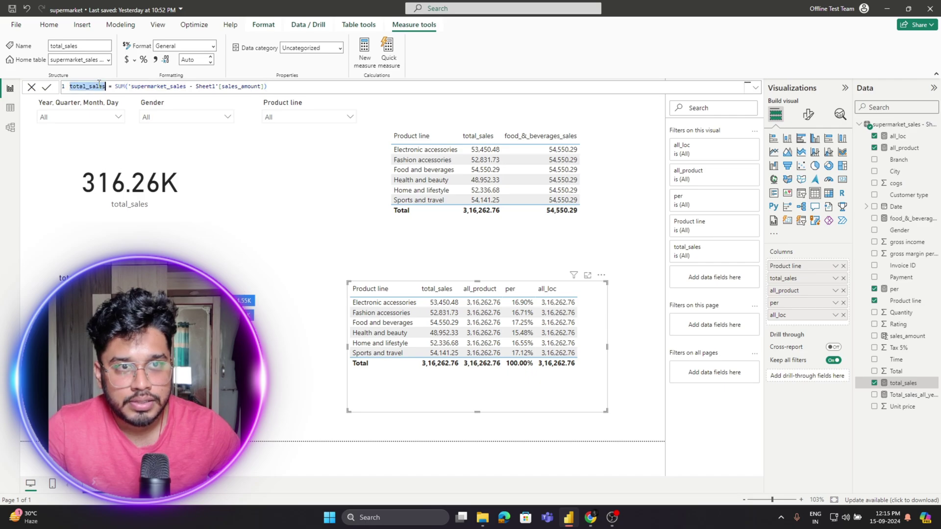
- Check the total_sales card and the years offered by the date slicer without applying a filter
click(156, 202)
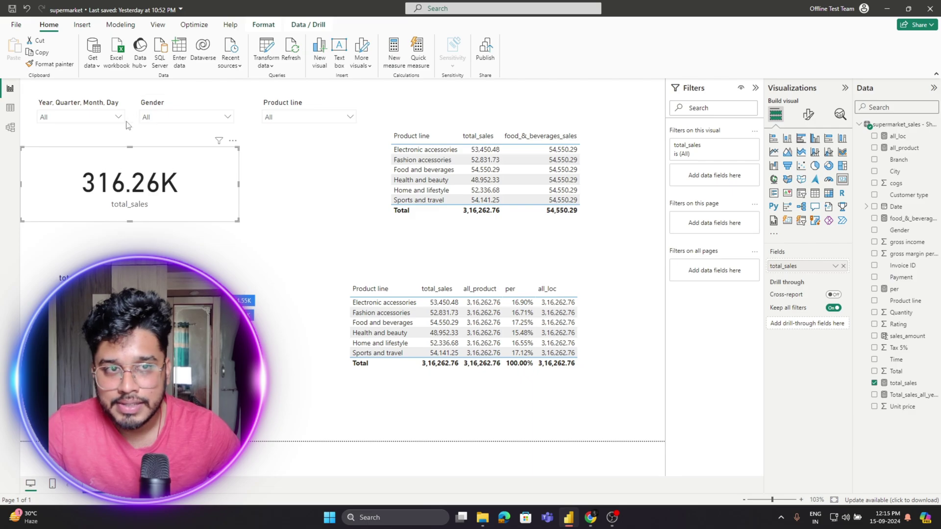
click(74, 118)
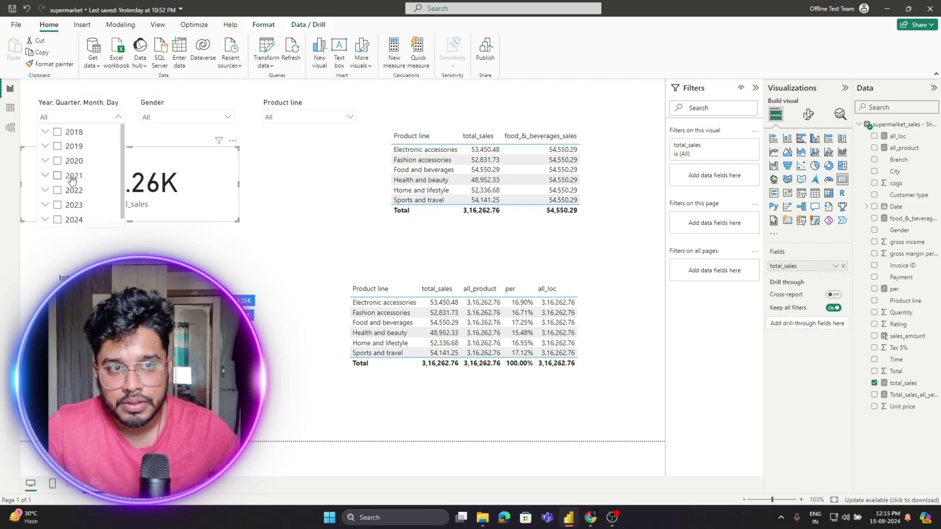
click(319, 161)
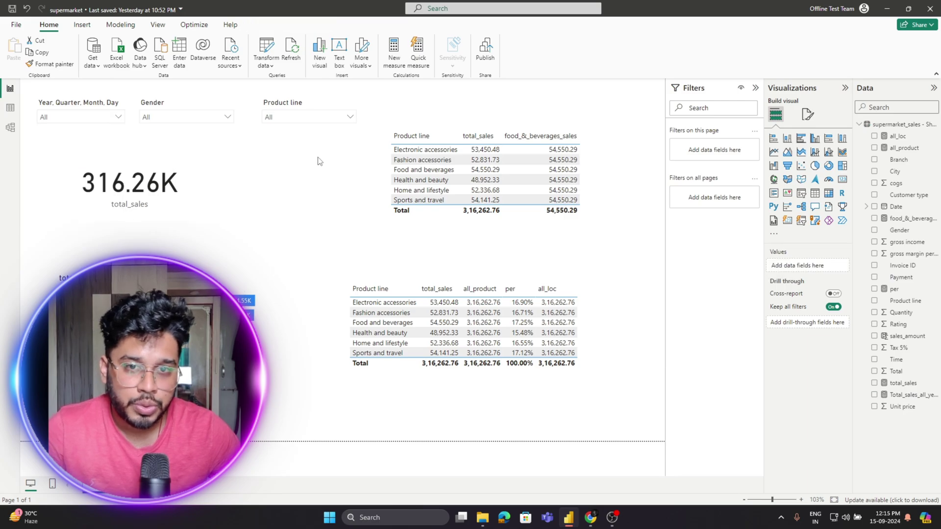
- Open the Total_sales_all_year measure's formula and highlight its CALCULATE function
click(515, 227)
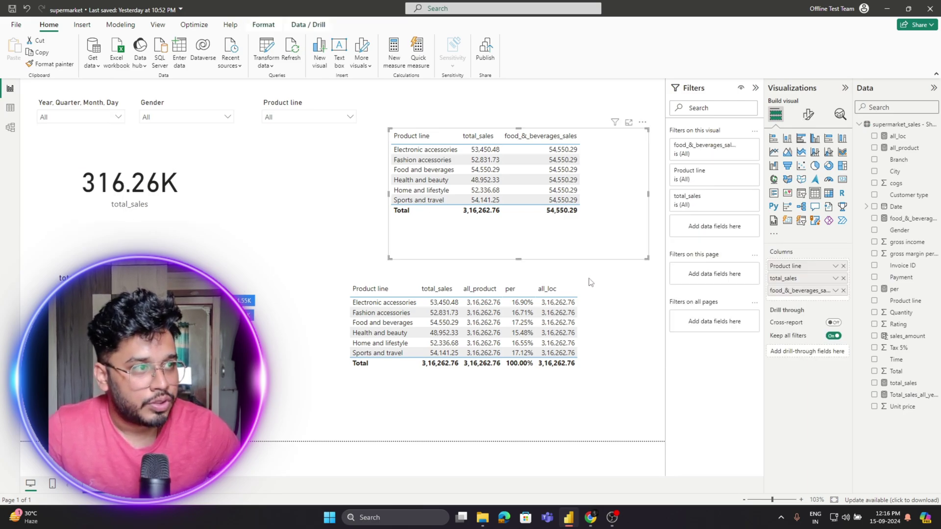
click(912, 395)
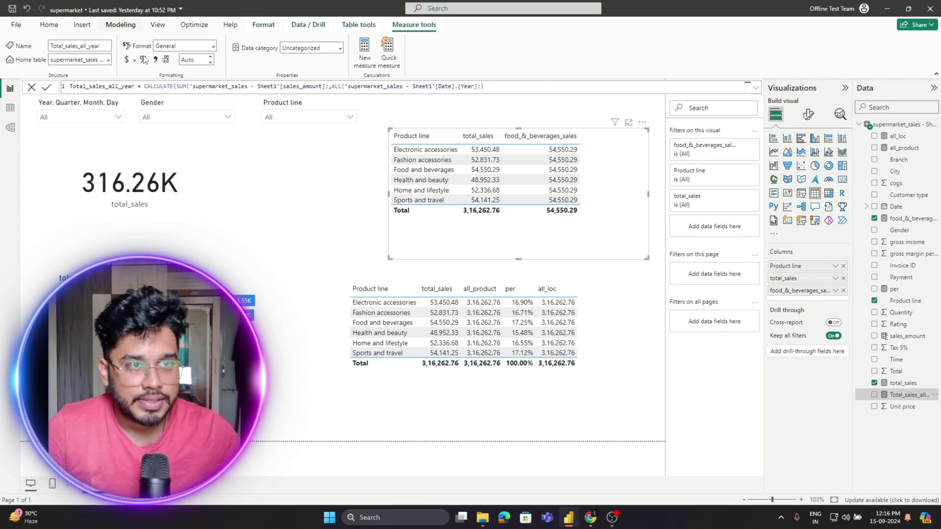
double_click(156, 86)
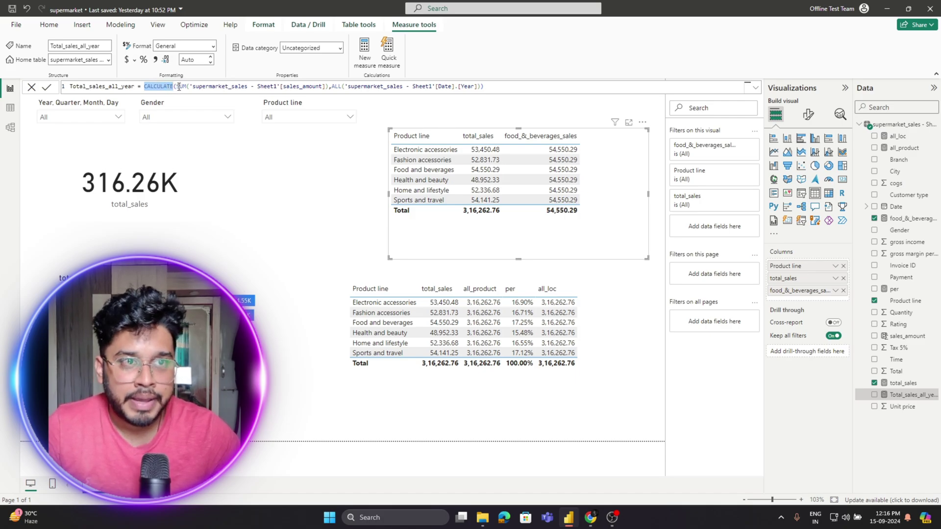
- Examine the SUM expression, the ALL function and its [Date].[Year] argument in the Total_sales_all_year formula by highlighting each part
drag(177, 86, 329, 87)
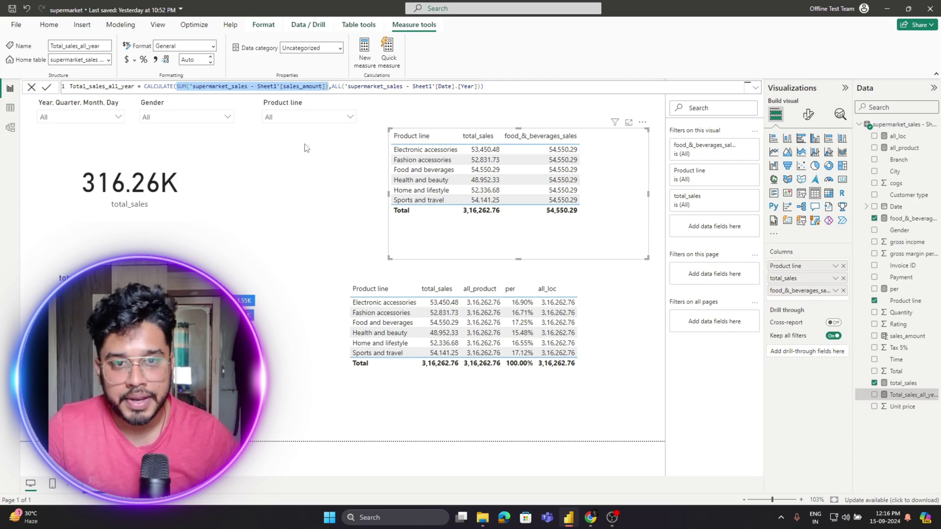
click(328, 87)
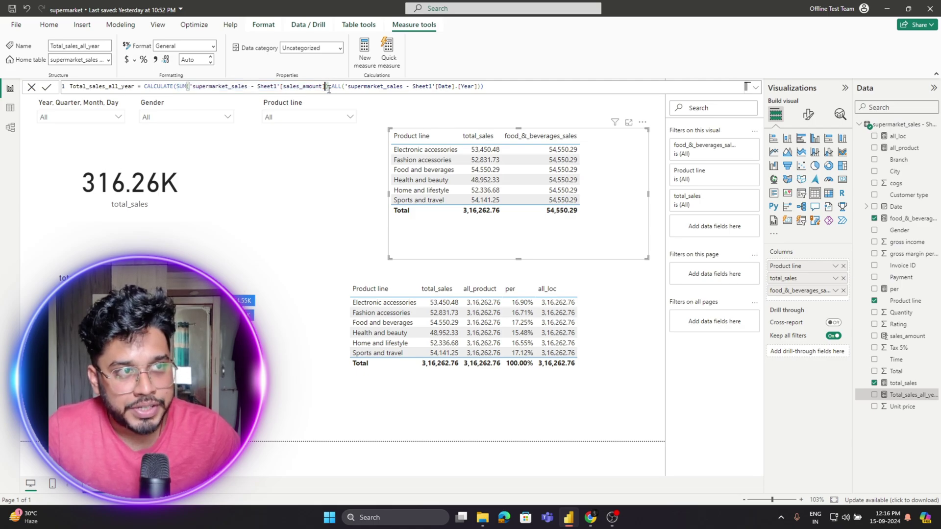
double_click(334, 87)
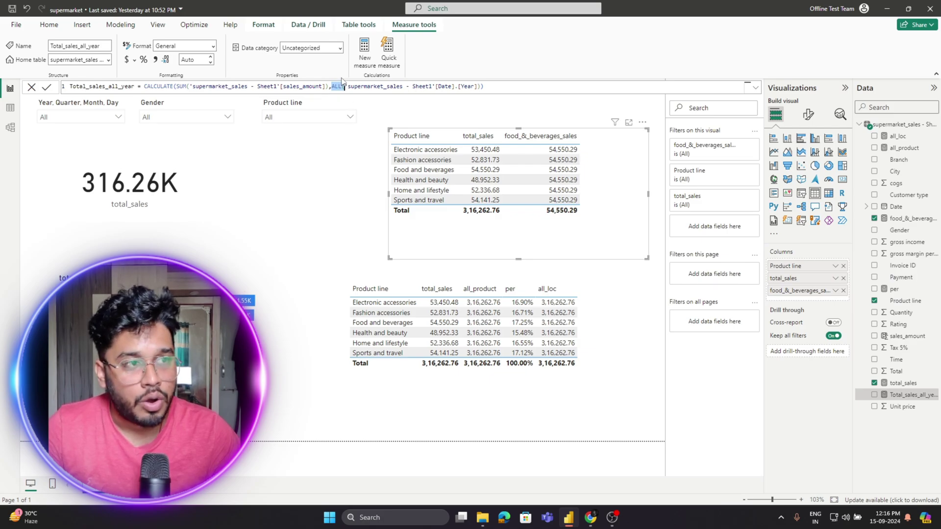
click(345, 87)
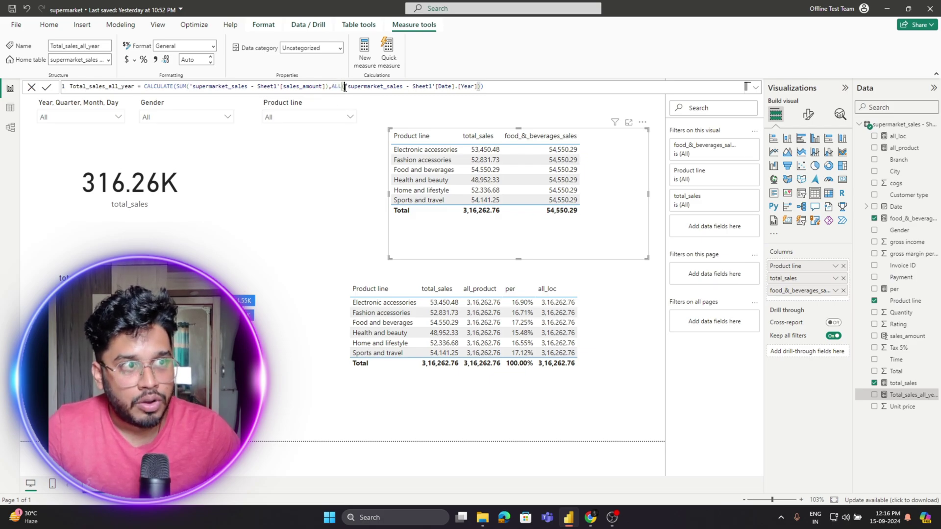
drag(347, 86, 478, 86)
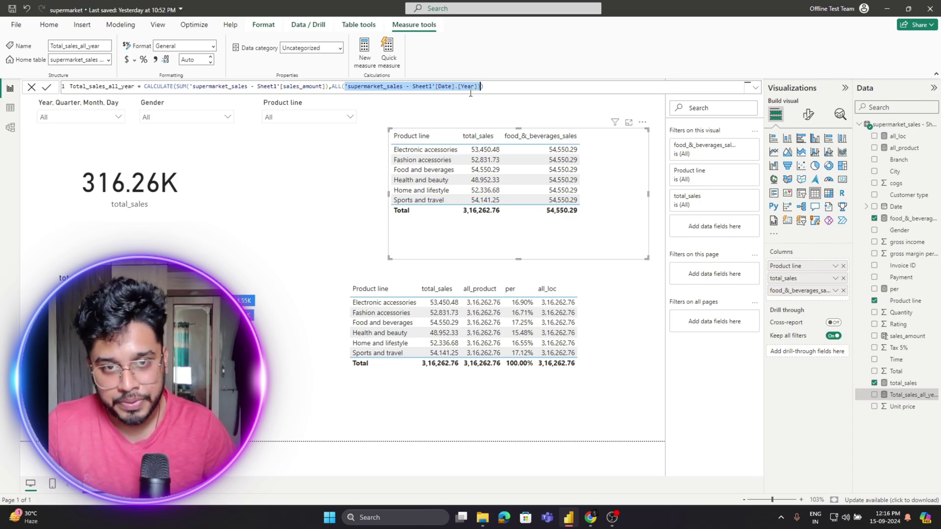
click(476, 88)
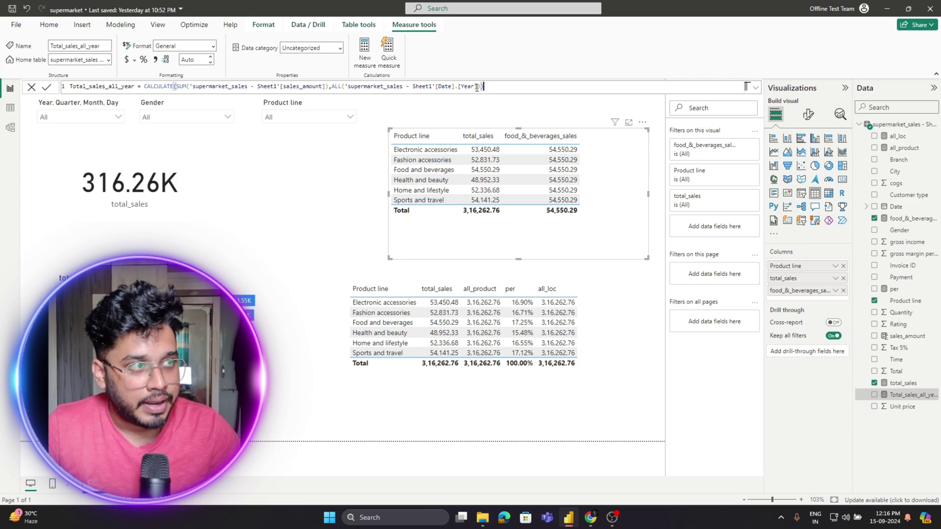
- Compare the complete ALL filter argument with the sales_amount expression inside the CALCULATE formula, highlighting them alternately
drag(480, 87, 331, 89)
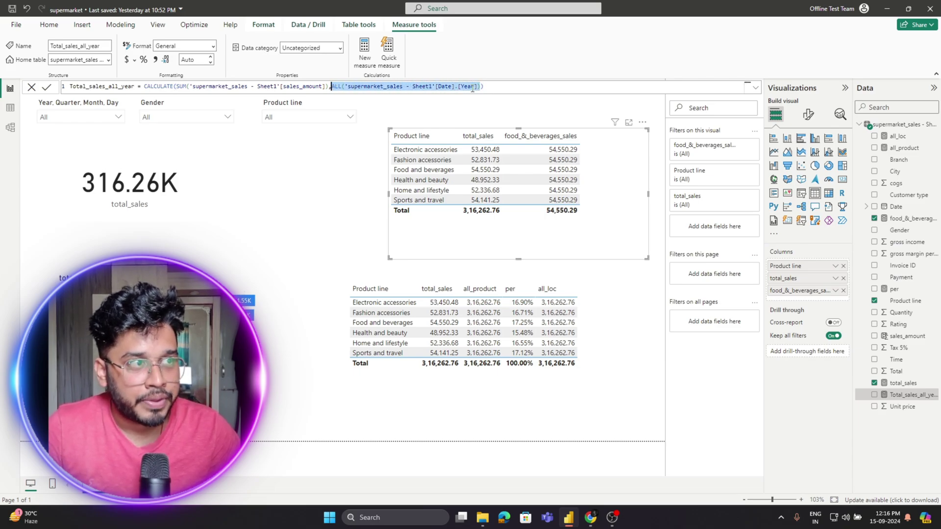
click(325, 86)
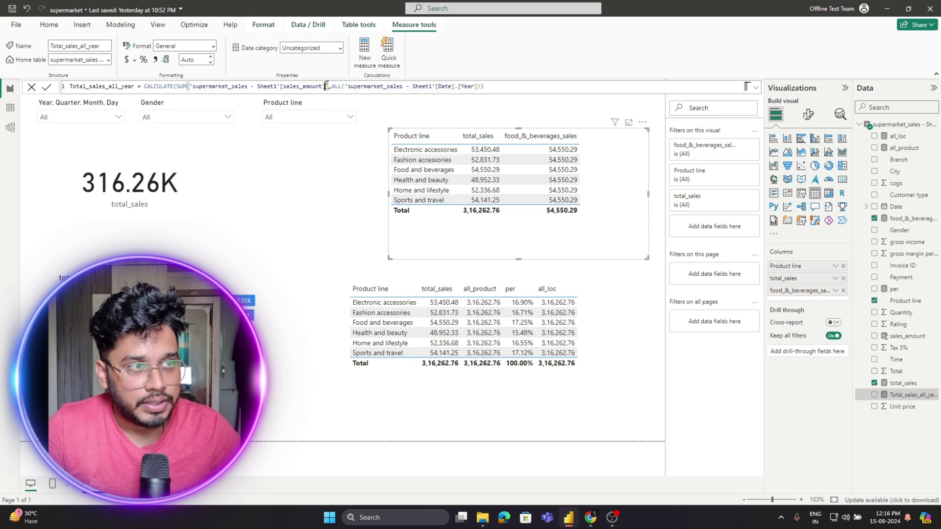
drag(327, 87, 194, 86)
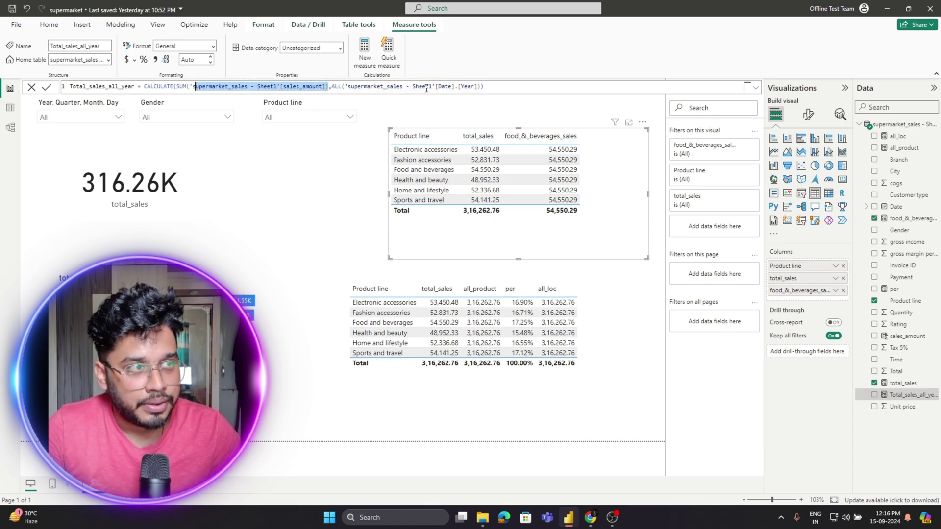
drag(481, 86, 333, 88)
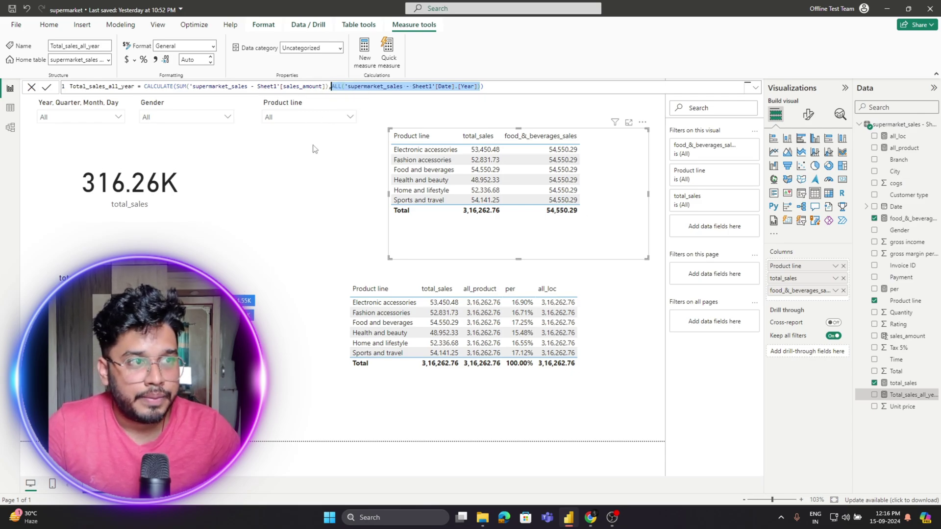
click(492, 88)
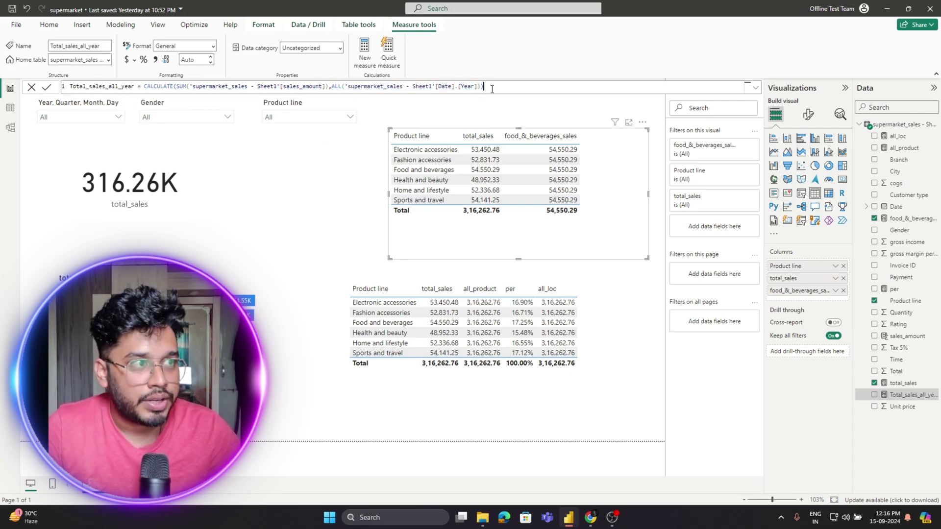
- Replace food_&_beverages_sales with the Total_sales_all_year measure in the upper product line table
click(844, 291)
drag(897, 395, 800, 297)
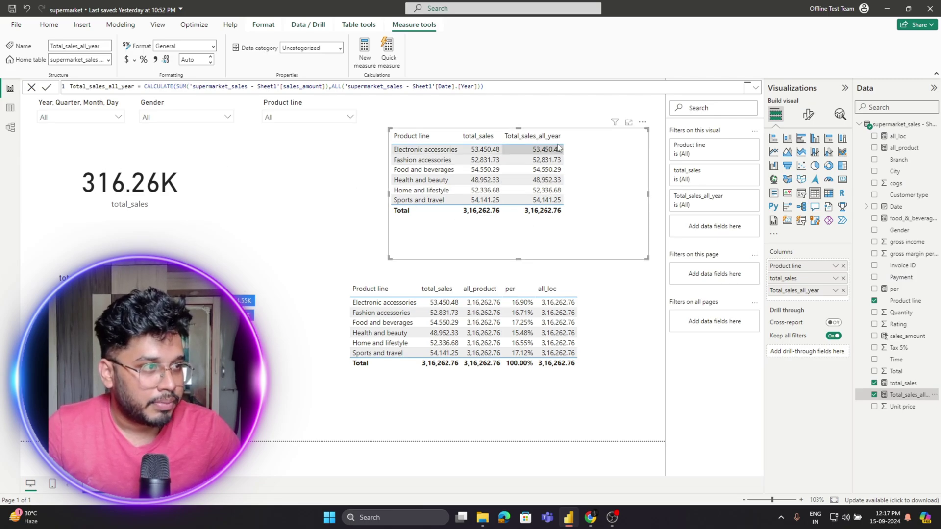
- Alternate the date slicer between 2018 and 2019 to compare total_sales with Total_sales_all_year, leaving 2018 selected
click(65, 119)
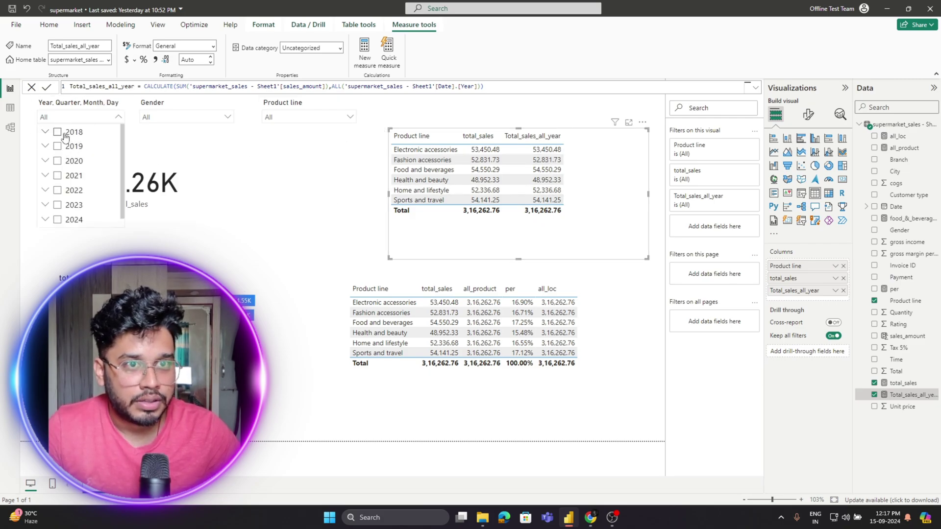
click(62, 135)
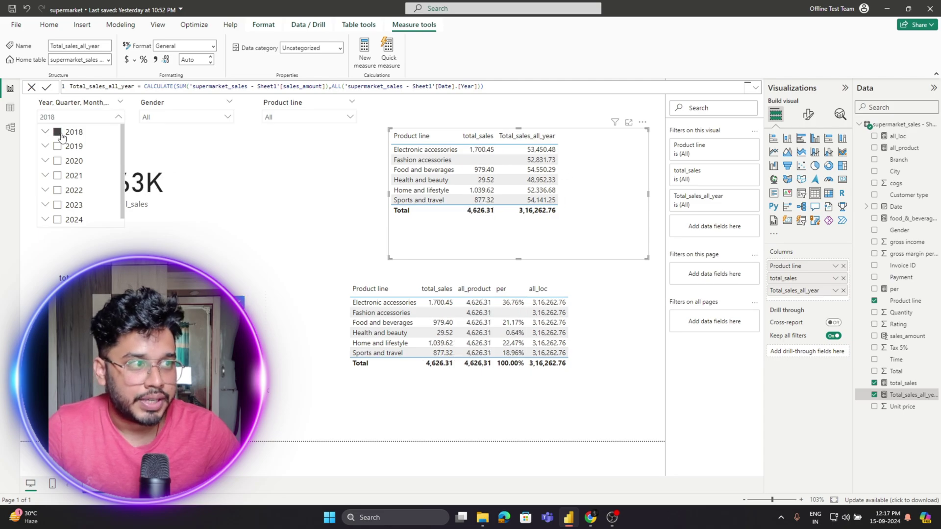
click(61, 135)
click(55, 136)
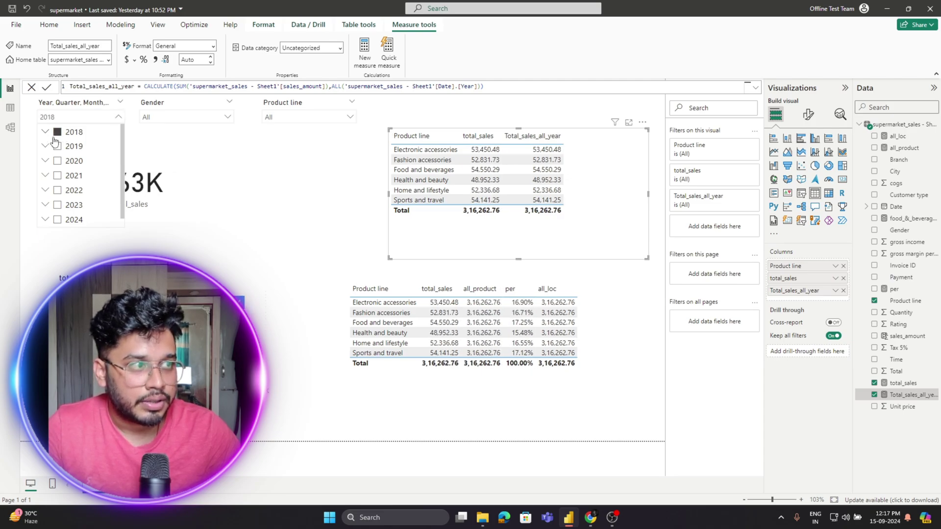
click(57, 146)
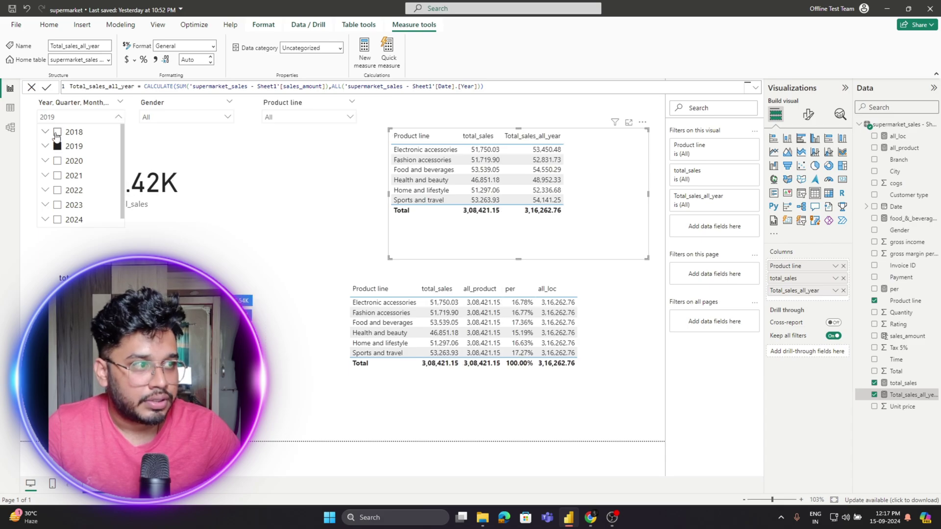
click(57, 134)
click(56, 145)
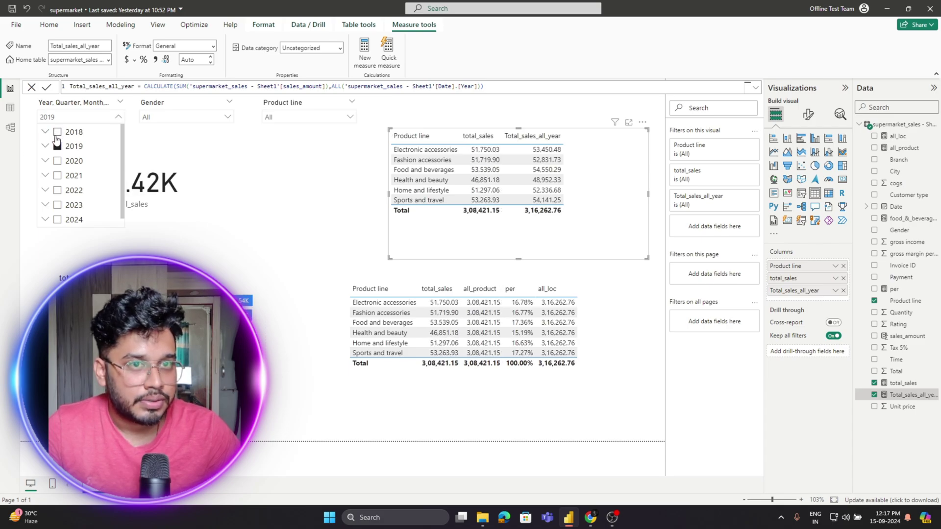
click(57, 132)
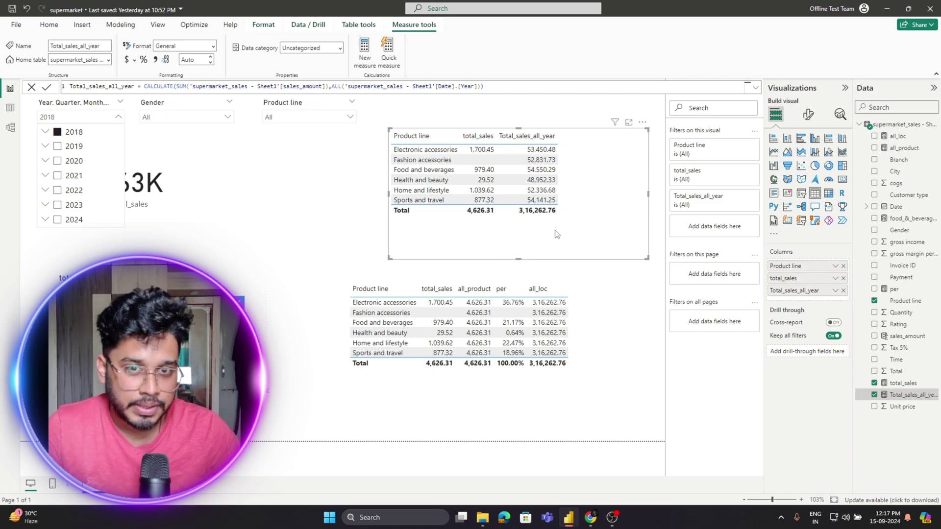
click(57, 147)
click(57, 138)
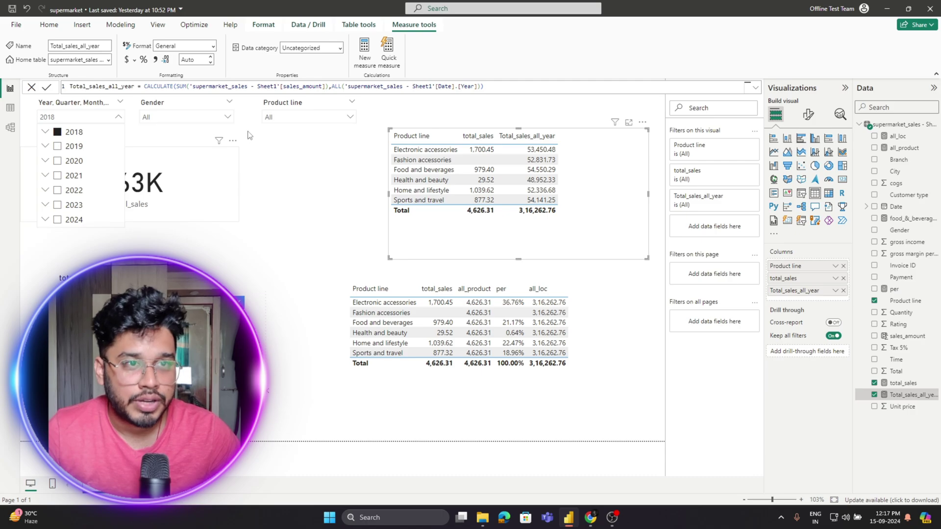
- Highlight the formula's ALL filter, check it against the Example 1 heading in the Medium article, and return to the Power BI report
drag(496, 88, 331, 87)
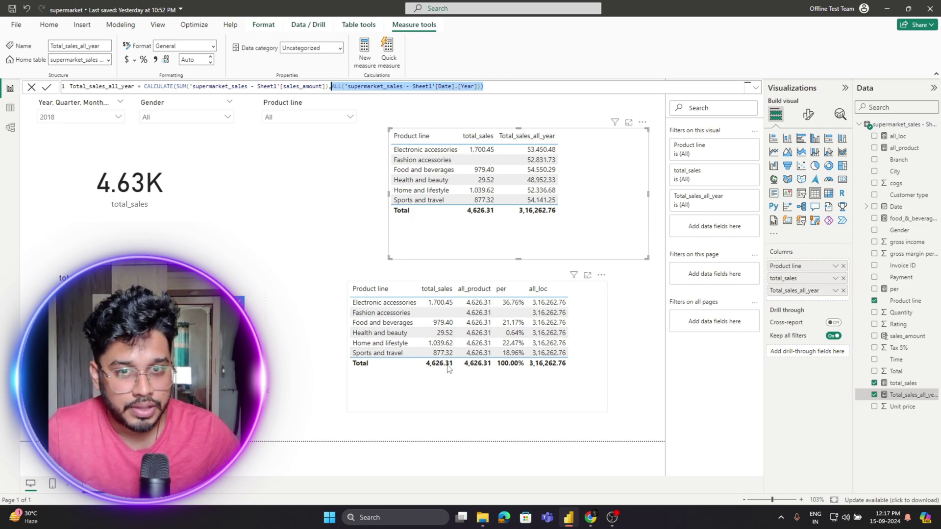
mouse_move(592, 519)
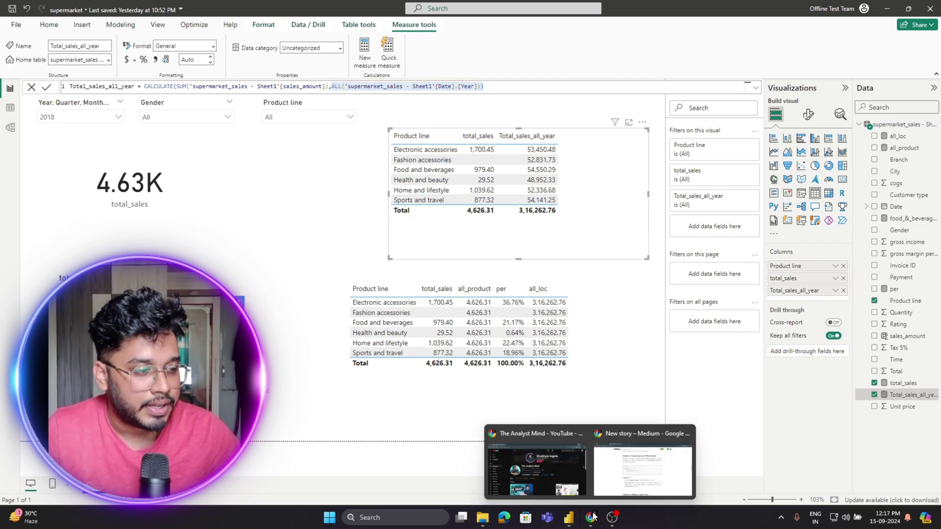
click(618, 475)
drag(369, 132, 648, 133)
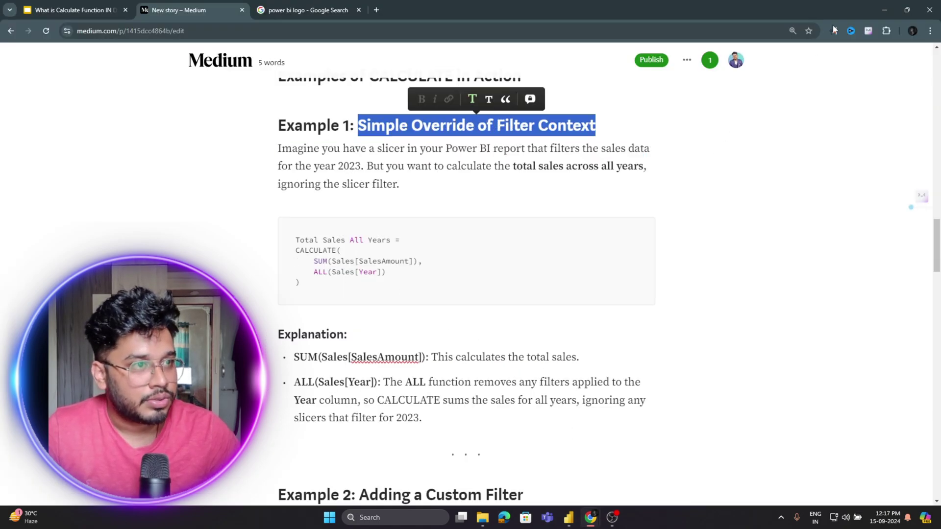
click(885, 9)
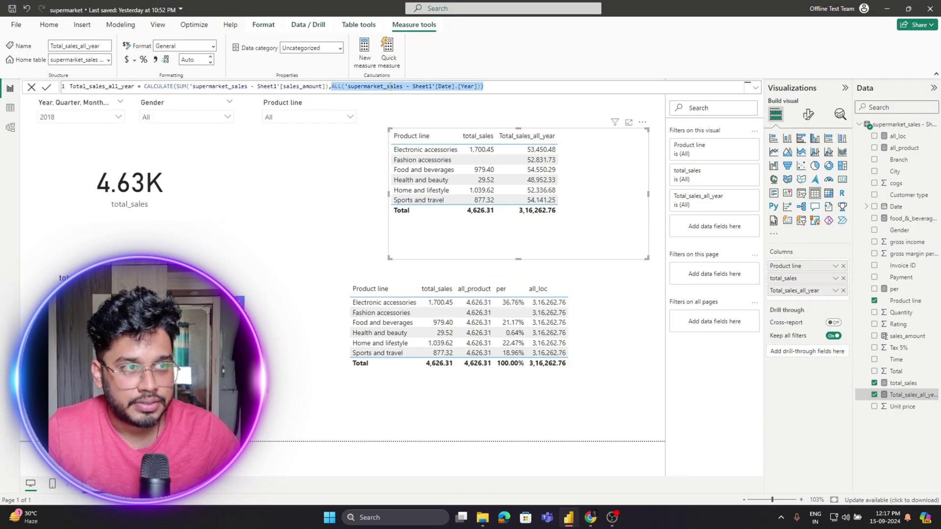
click(487, 88)
- Try excluding Qtr 1 of 2018 in the date slicer, and restore the full year selection
click(76, 120)
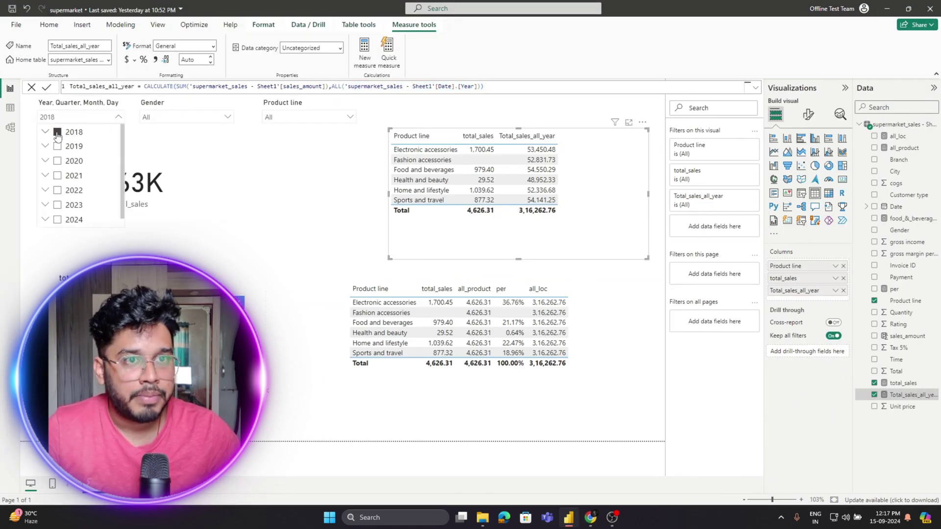
click(45, 131)
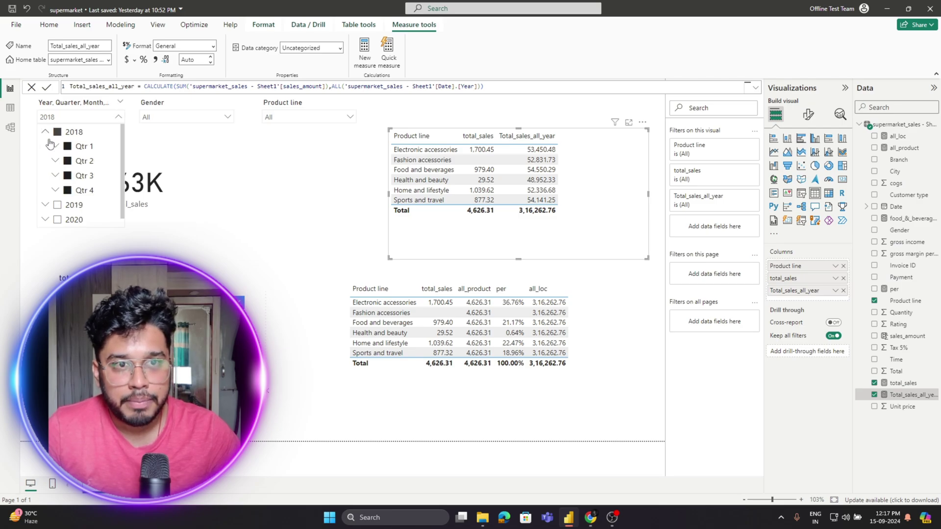
click(65, 147)
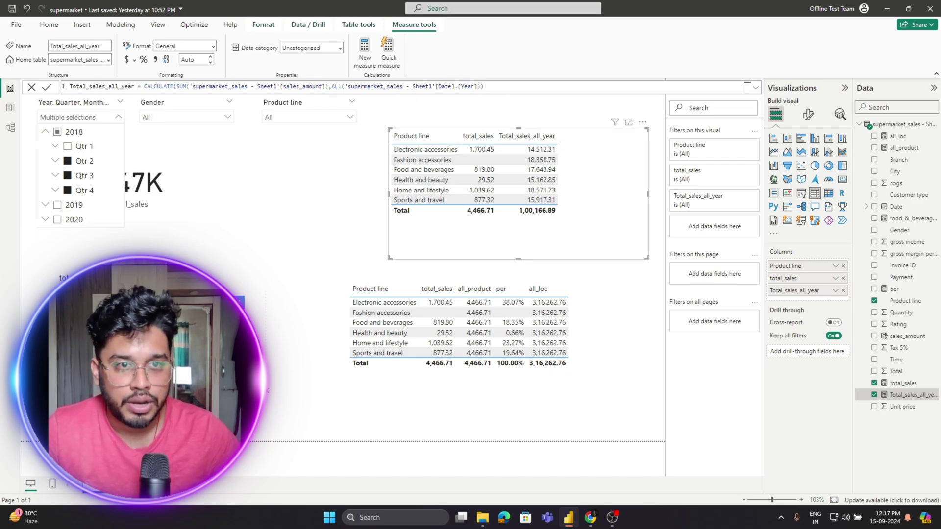
click(67, 146)
click(45, 132)
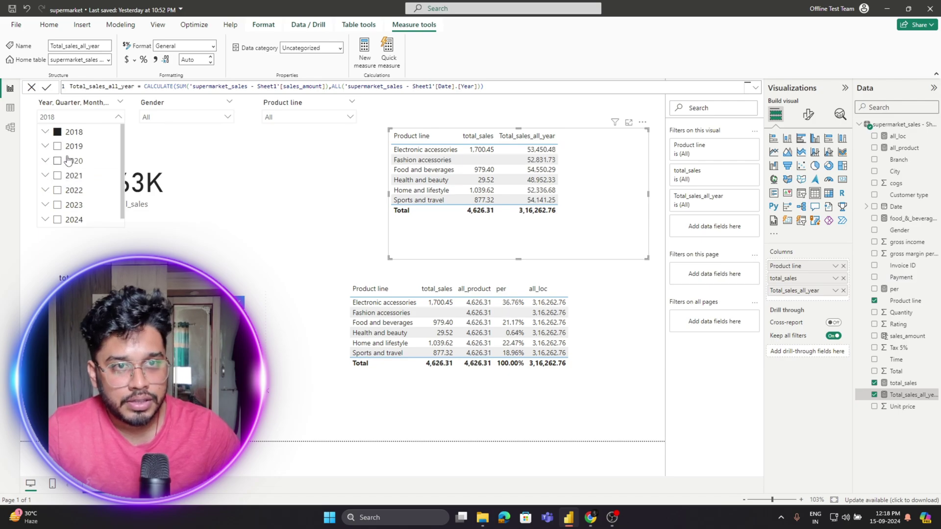
- Cycle the date slicer through 2019, 2020 and 2021 to compare both sales measures, and return it to 2018
click(58, 147)
click(58, 162)
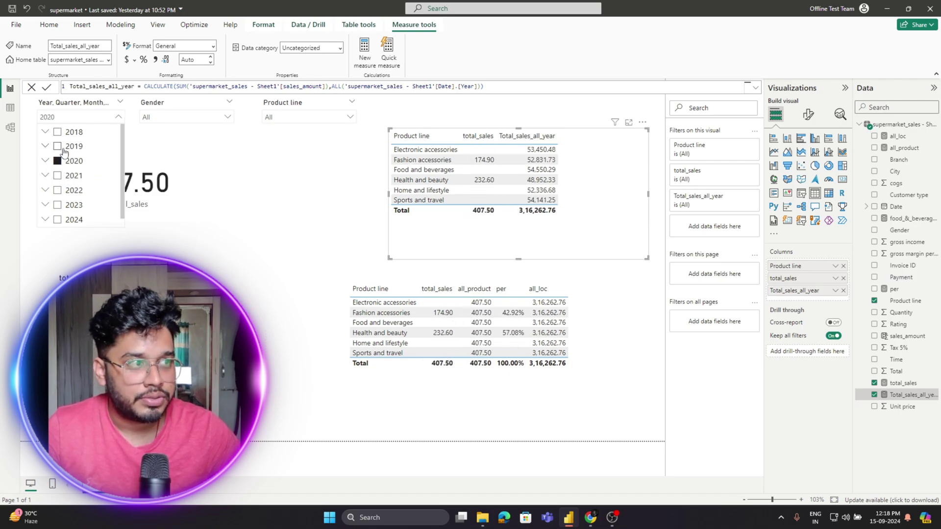
click(58, 176)
click(58, 146)
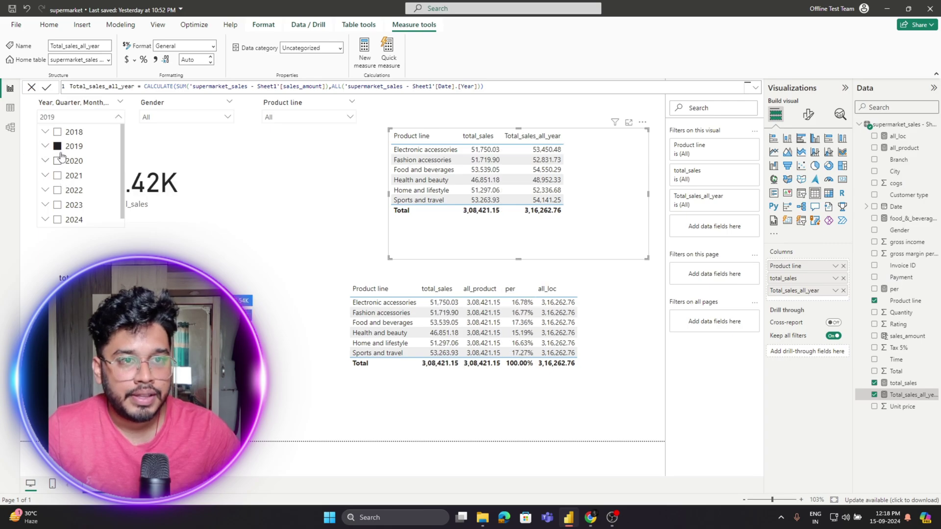
click(58, 132)
click(270, 210)
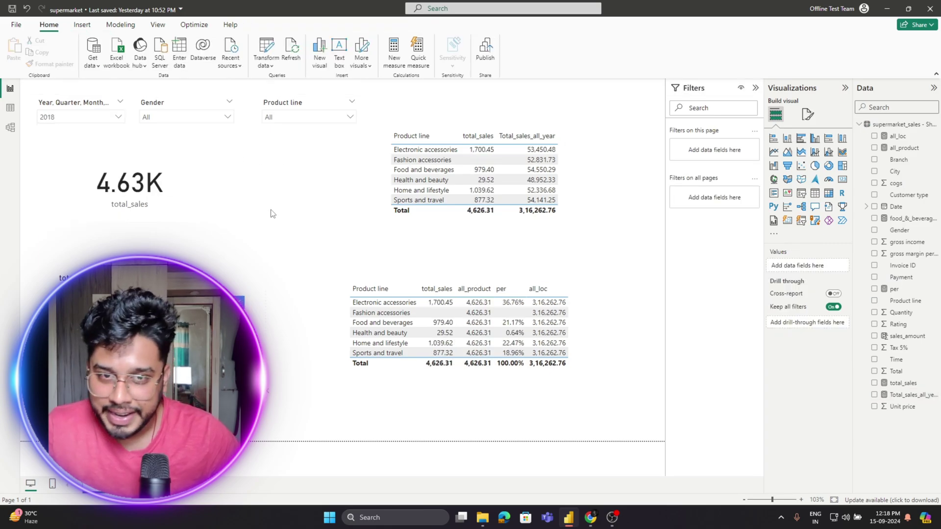
- Switch to the Medium article, read Example 2 on adding a custom filter with its DAX code, and return to the Power BI report
mouse_move(590, 518)
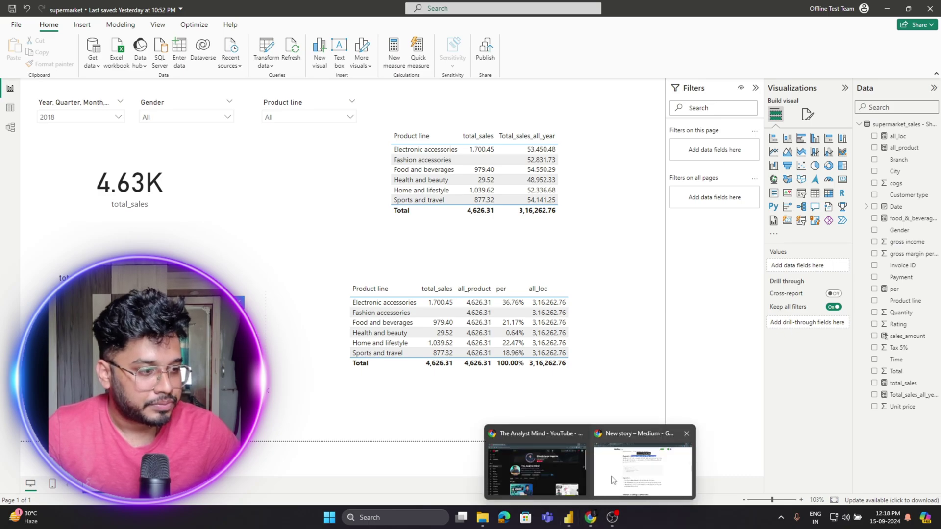
click(643, 466)
scroll(394, 335, down, 4)
scroll(390, 335, up, 1)
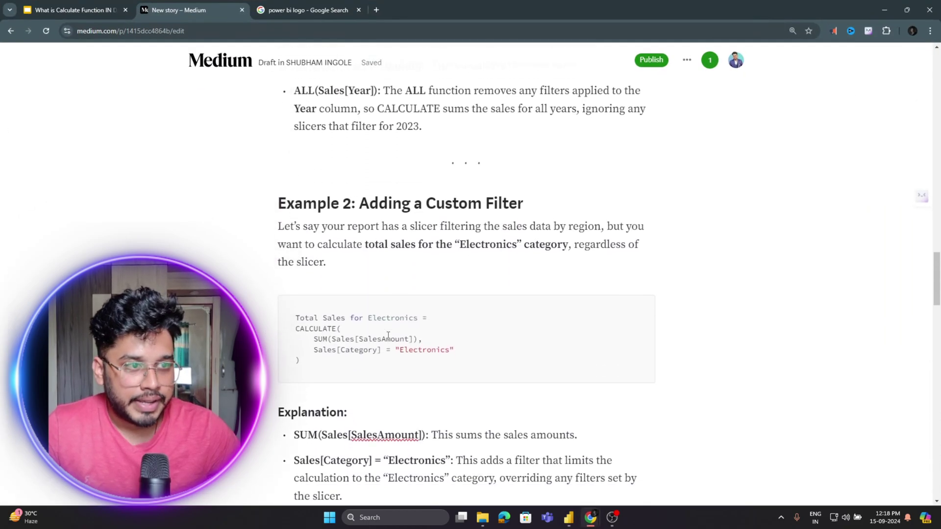
scroll(386, 334, down, 2)
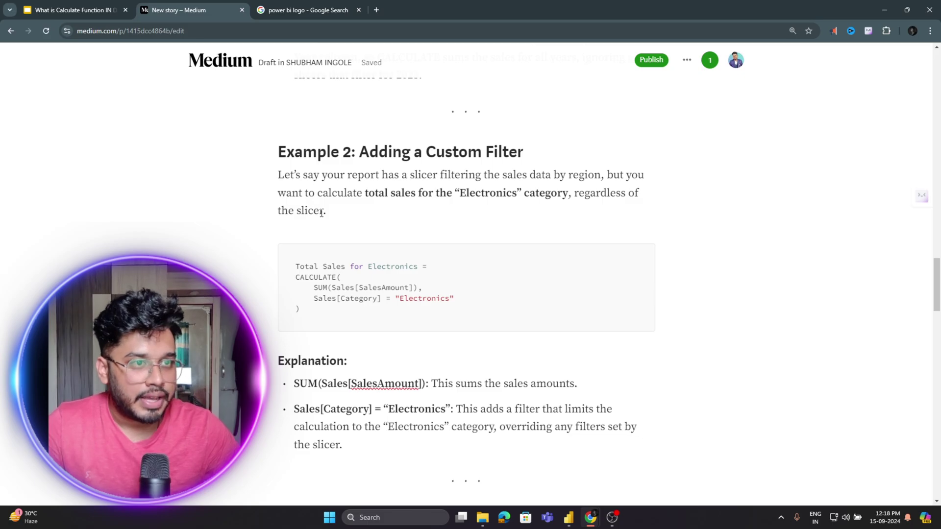
click(345, 304)
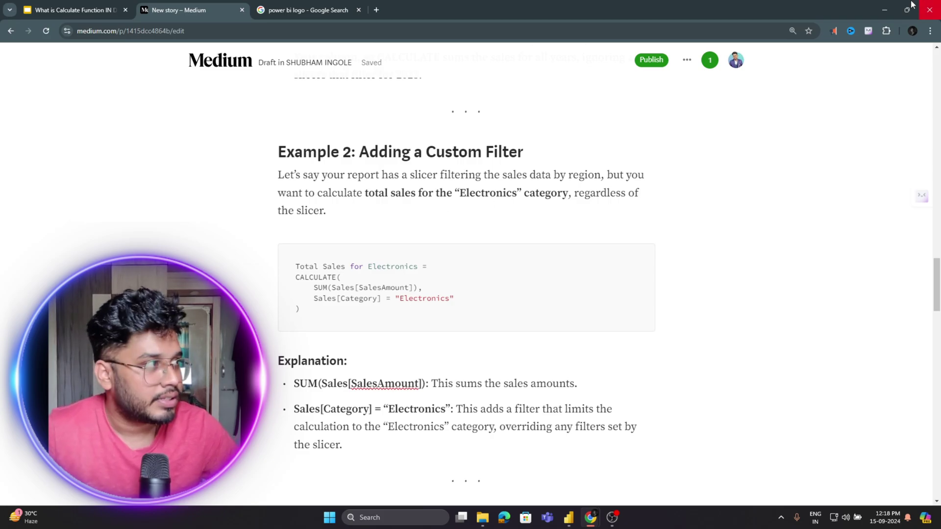
click(885, 10)
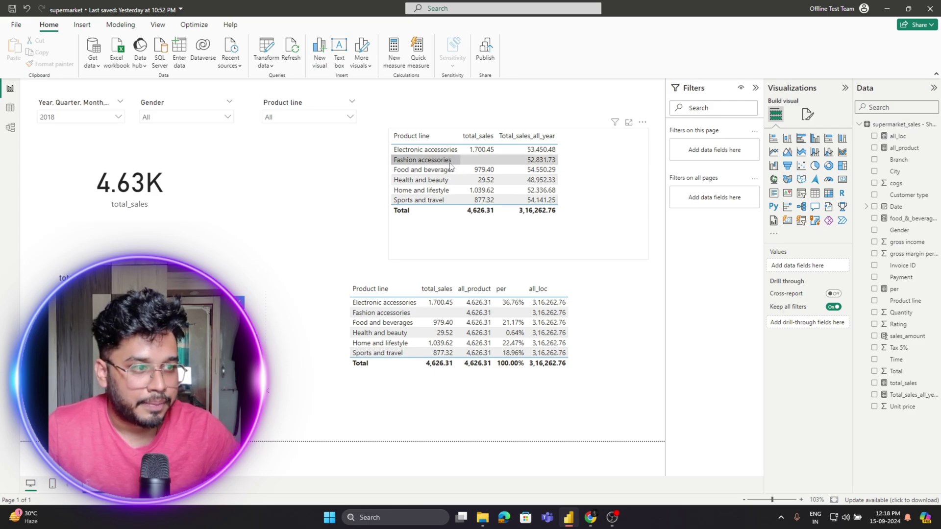
- Open the food_&_beverages_sales measure and highlight its CALCULATE, SUM and Product line = "Food and beverages" filter parts in turn
click(907, 220)
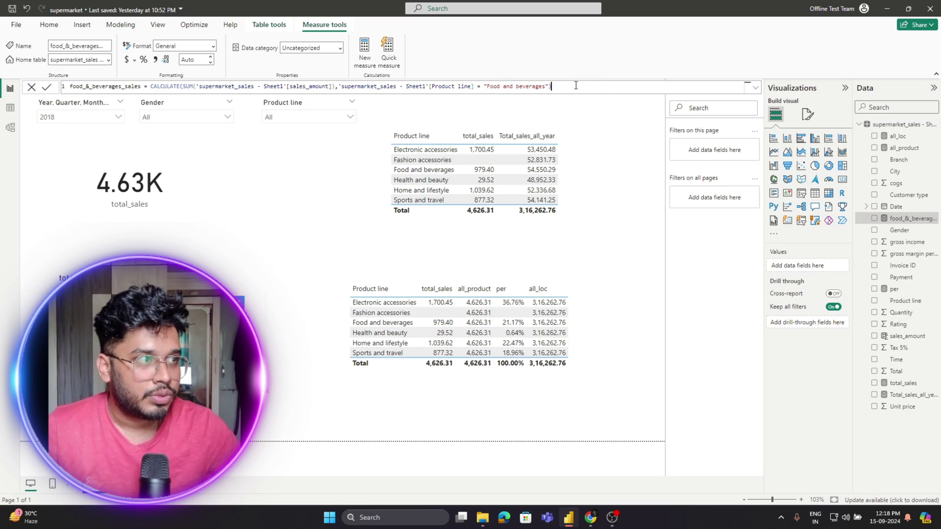
click(576, 86)
drag(285, 59, 165, 87)
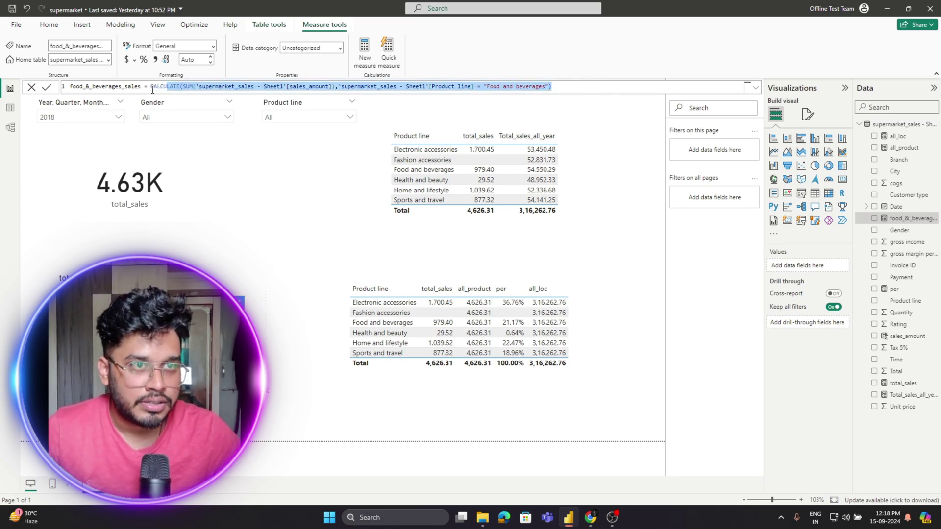
click(151, 88)
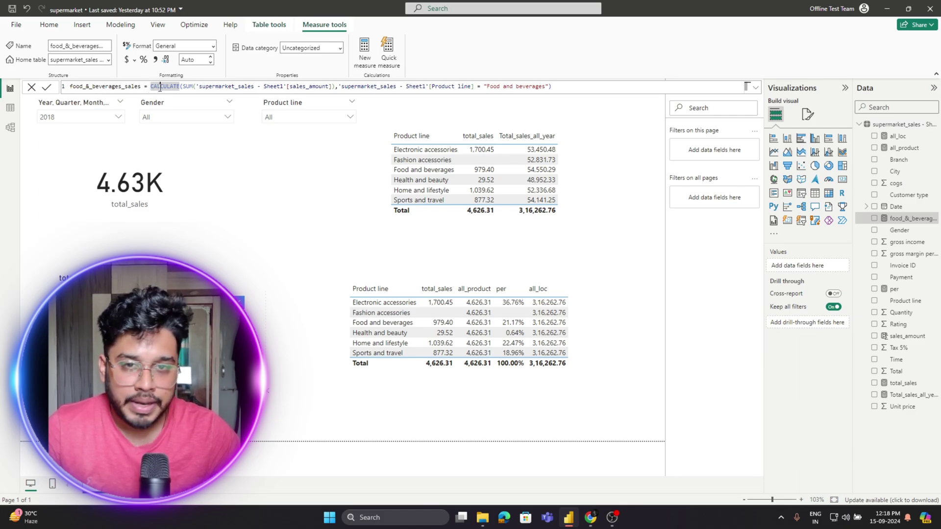
double_click(185, 87)
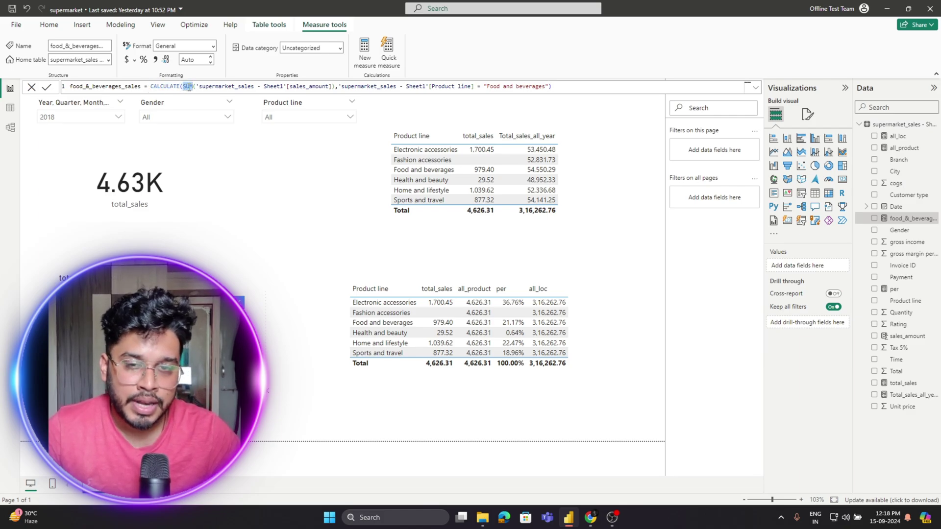
click(338, 87)
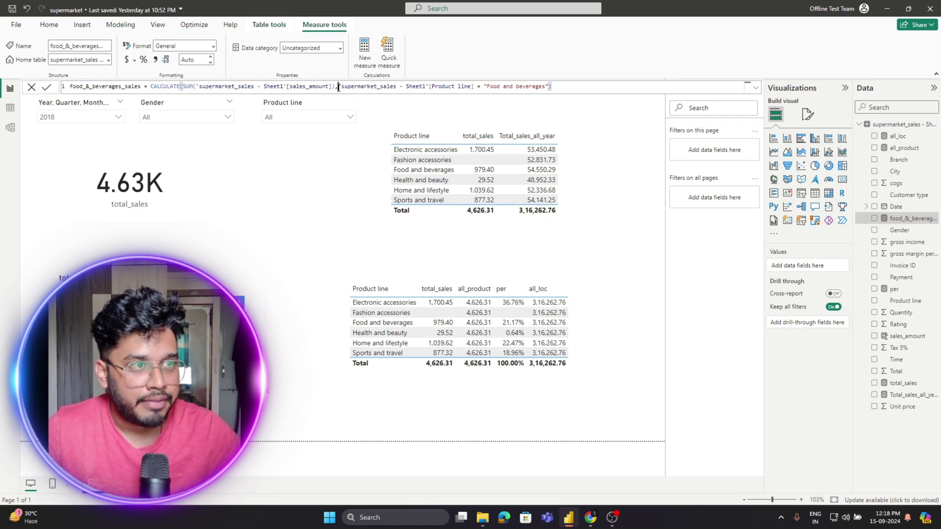
drag(338, 87, 548, 88)
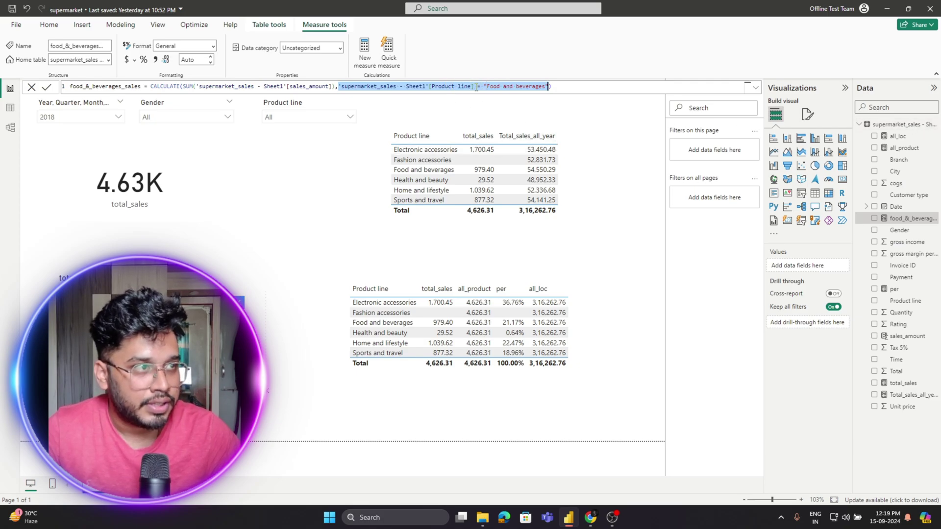
click(482, 88)
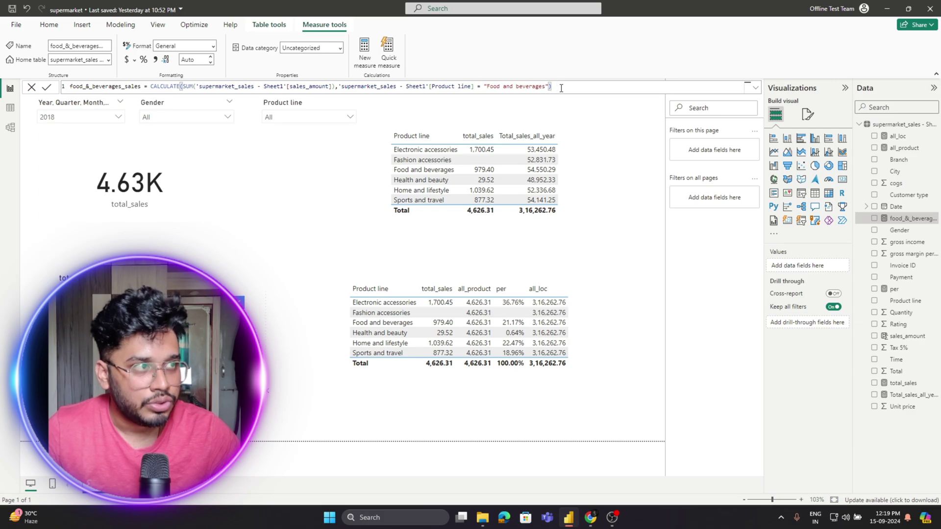
drag(560, 88, 340, 87)
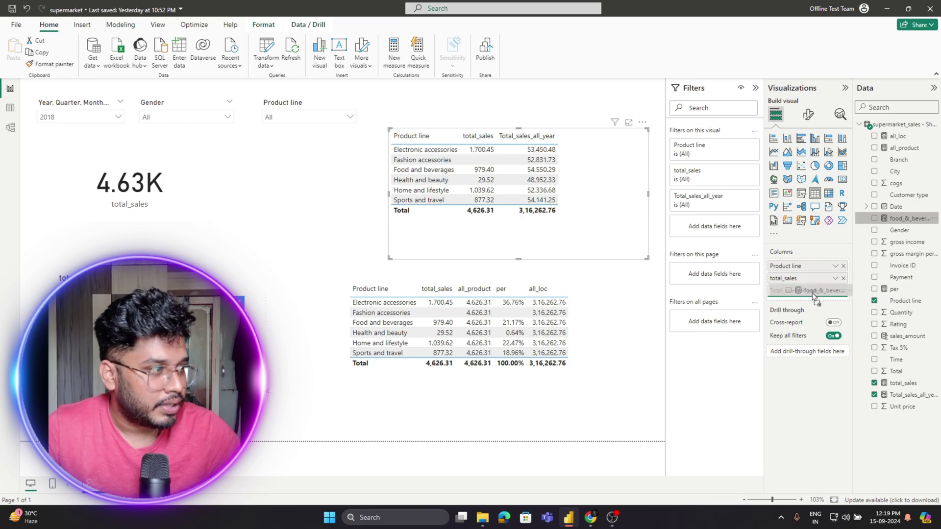
- Replace Total_sales_all_year with food_&_beverages_sales in the upper product line table, and clear the date slicer's selection
drag(814, 292, 814, 292)
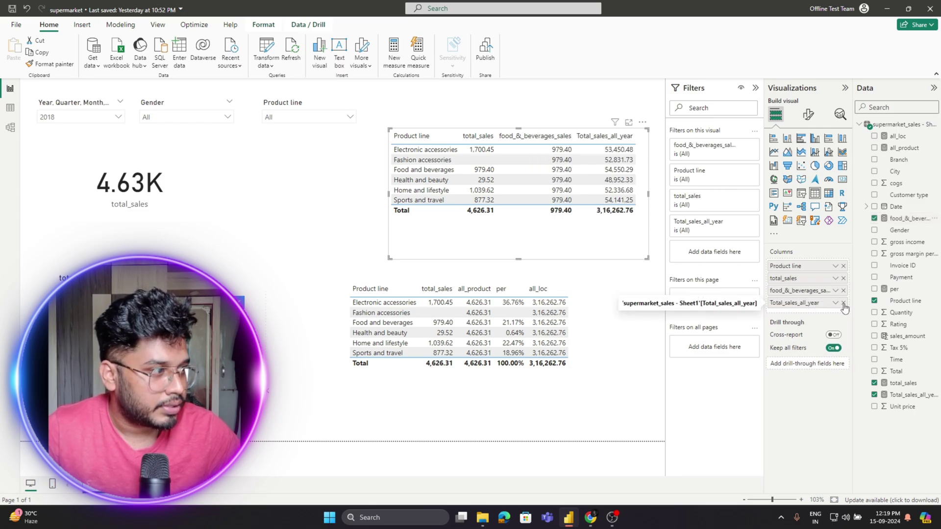
click(844, 303)
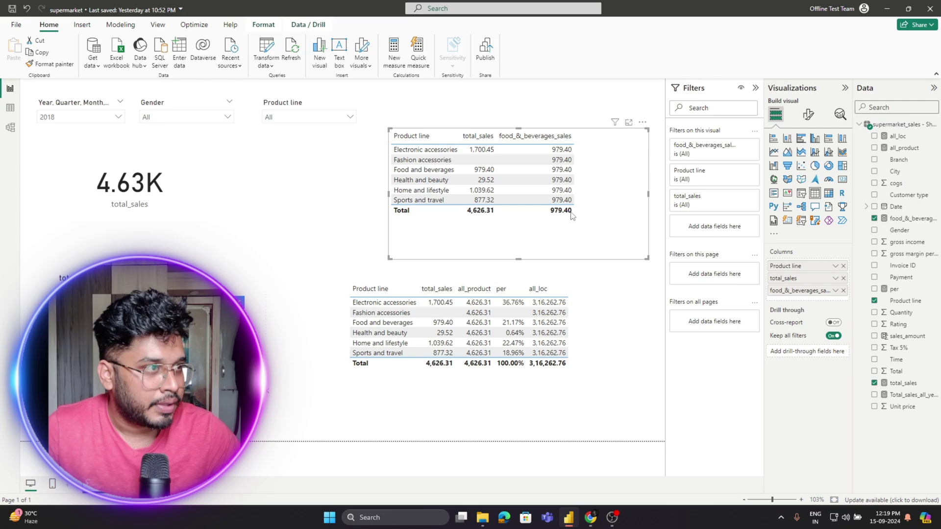
click(107, 105)
click(112, 104)
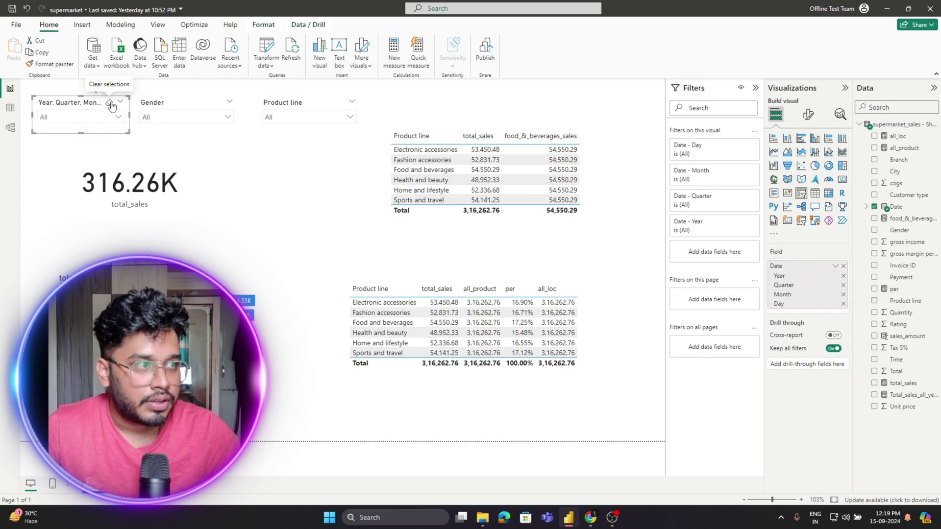
click(110, 118)
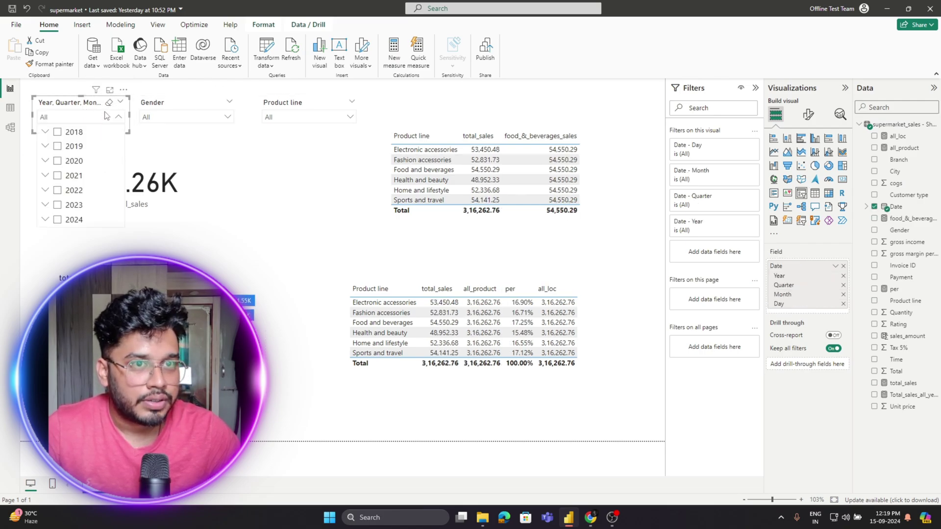
click(355, 210)
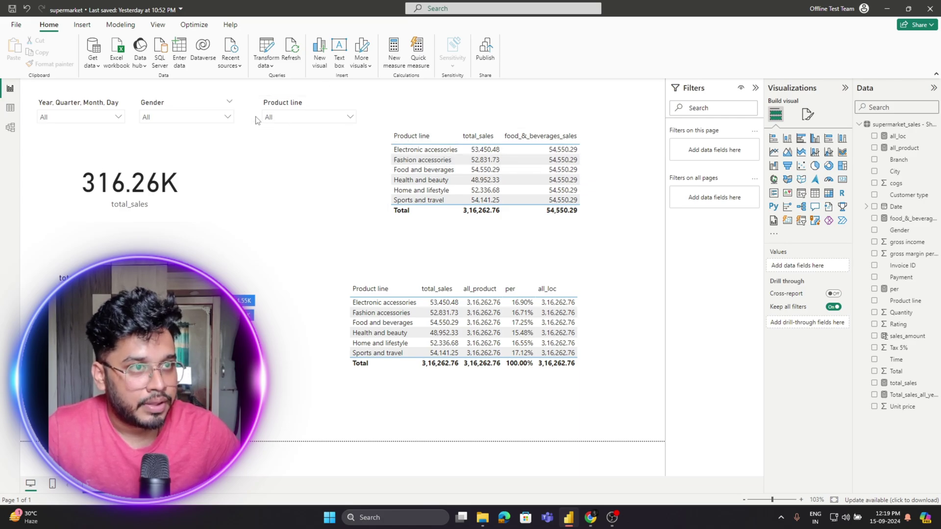
- Filter the product line slicer by Fashion accessories, Food and beverages, Health and beauty, and Sports and travel to compare both measures, and restore All
click(275, 120)
click(302, 147)
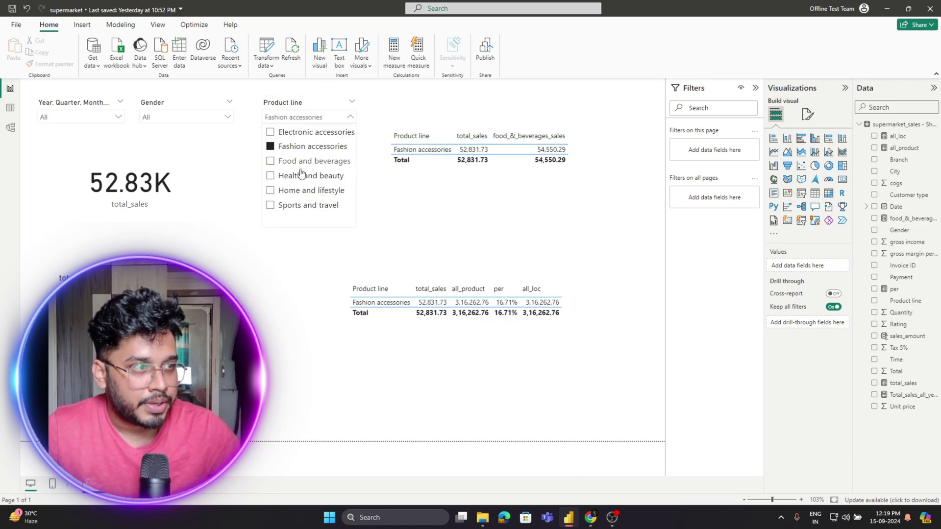
click(302, 162)
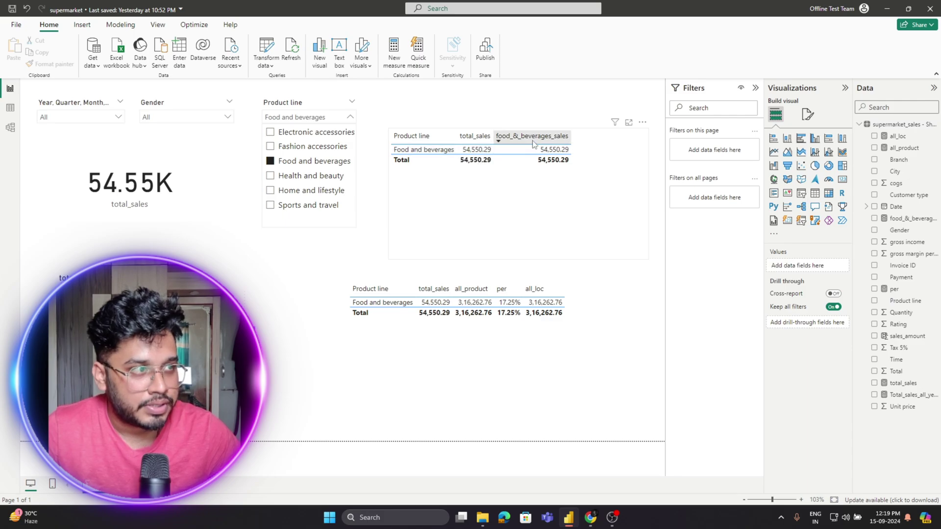
click(306, 178)
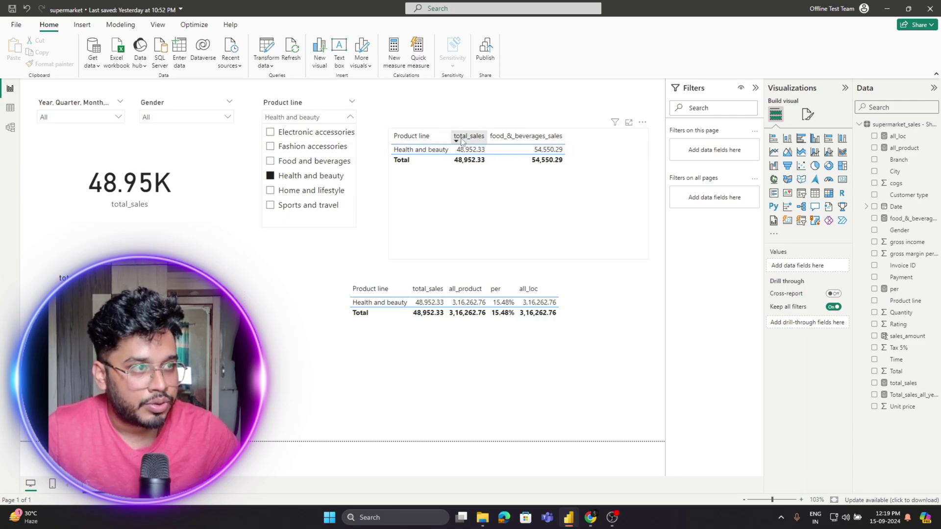
click(324, 179)
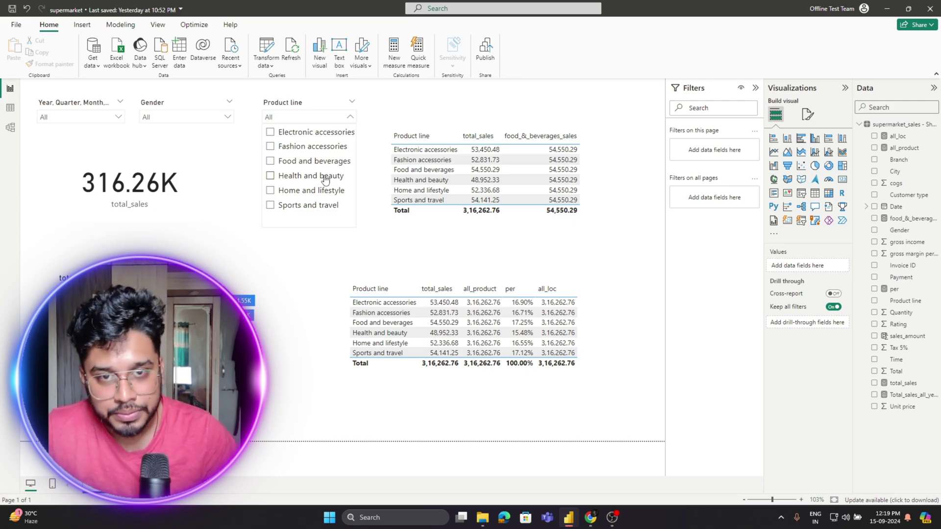
click(297, 205)
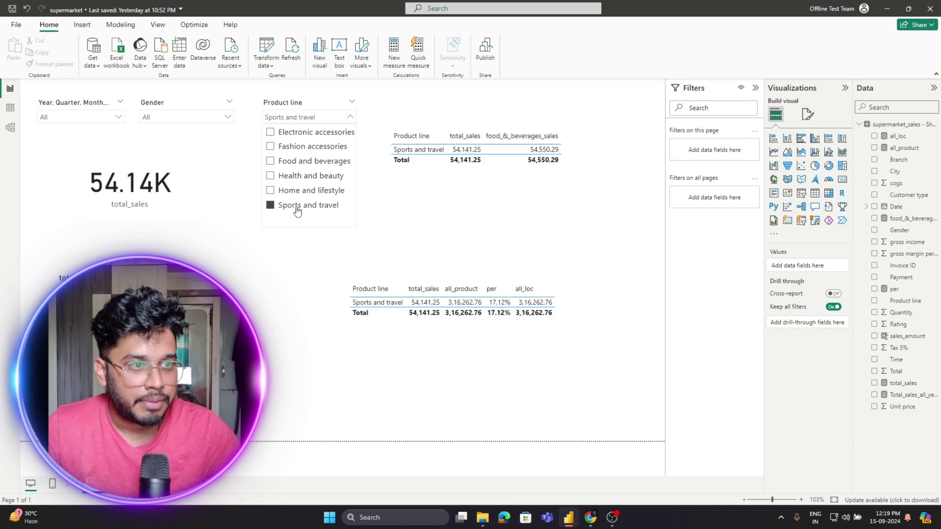
click(297, 206)
- Convert the upper product line table to a clustered column chart and turn on its data labels
click(455, 228)
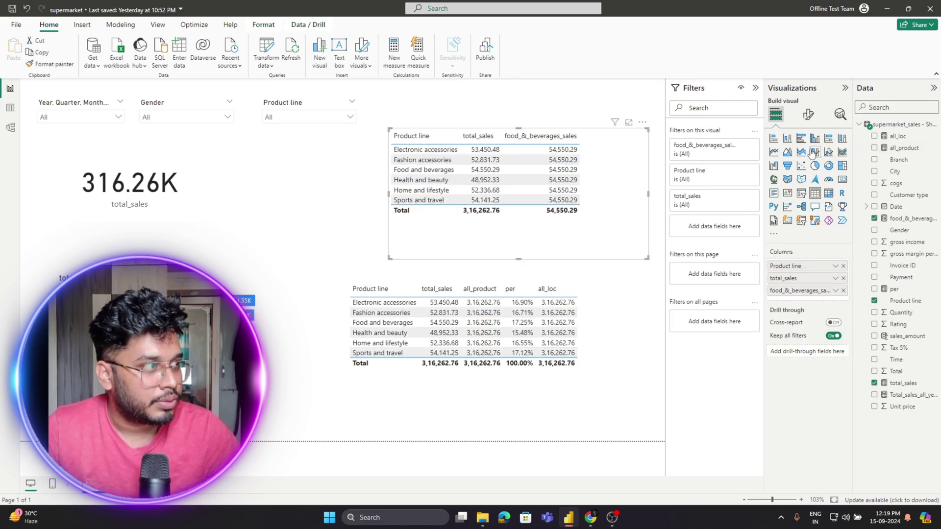
click(842, 138)
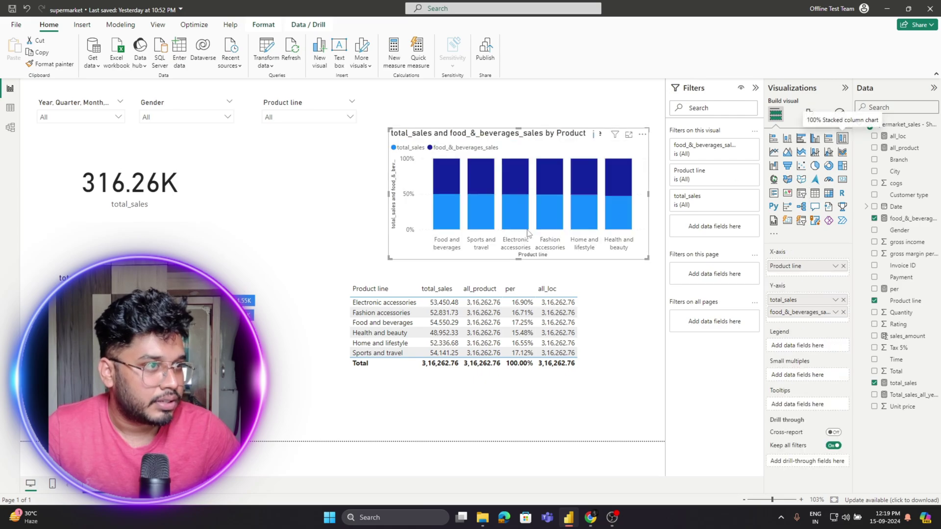
click(815, 142)
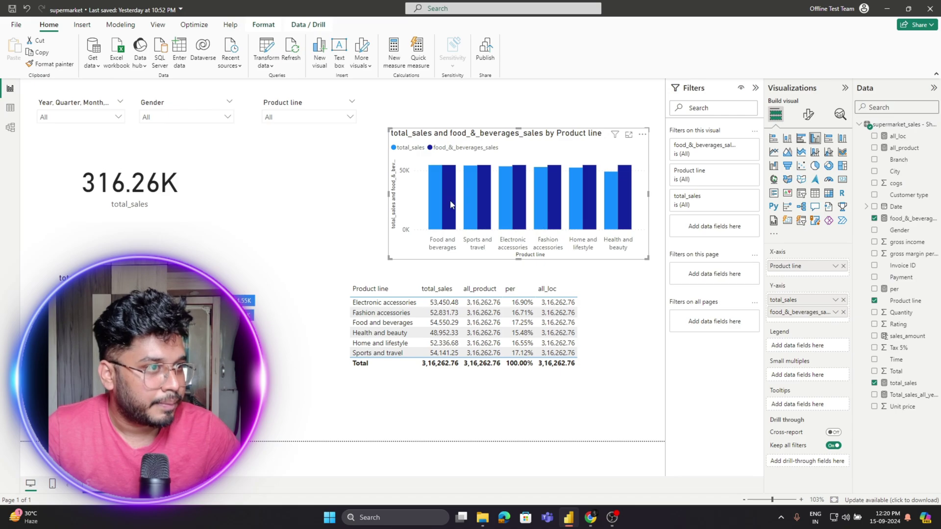
click(808, 115)
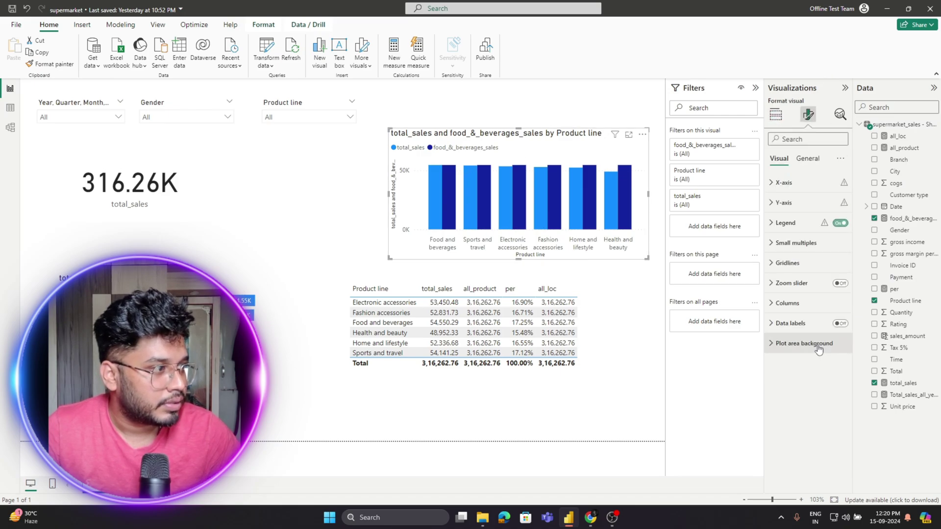
click(839, 324)
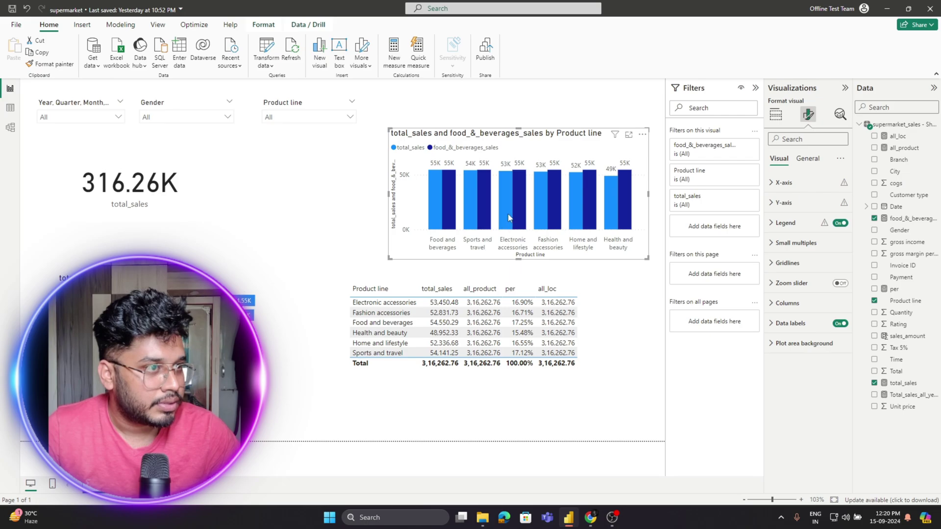
- Filter the column chart to Food and beverages with the product line slicer to compare both measures, and clear the selection
click(328, 117)
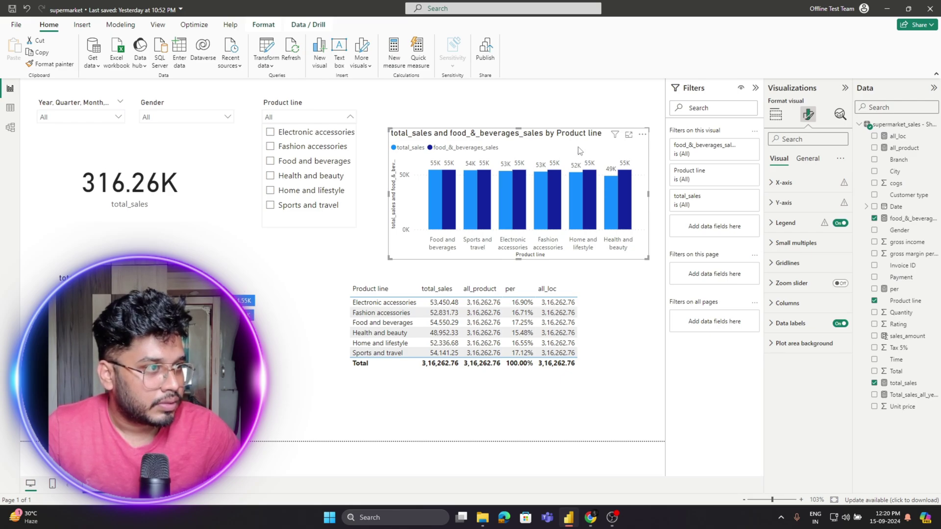
click(319, 162)
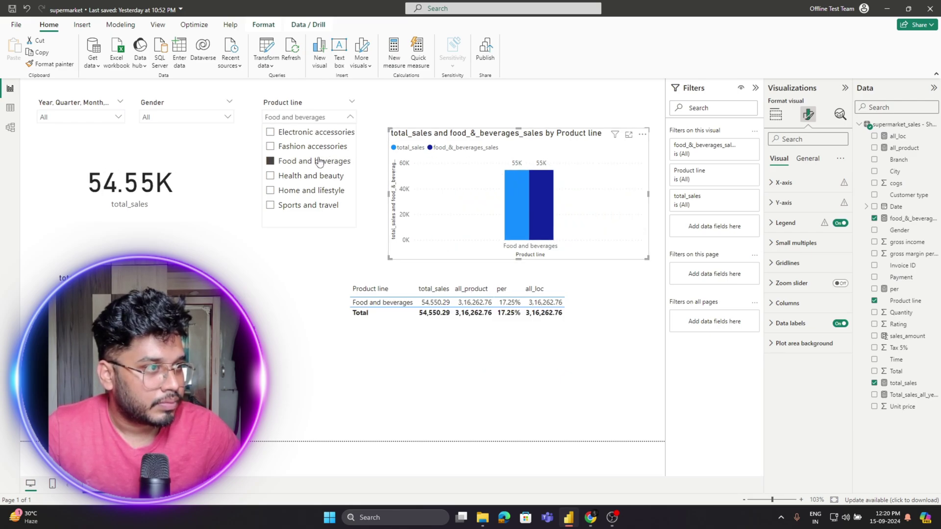
click(318, 161)
click(324, 147)
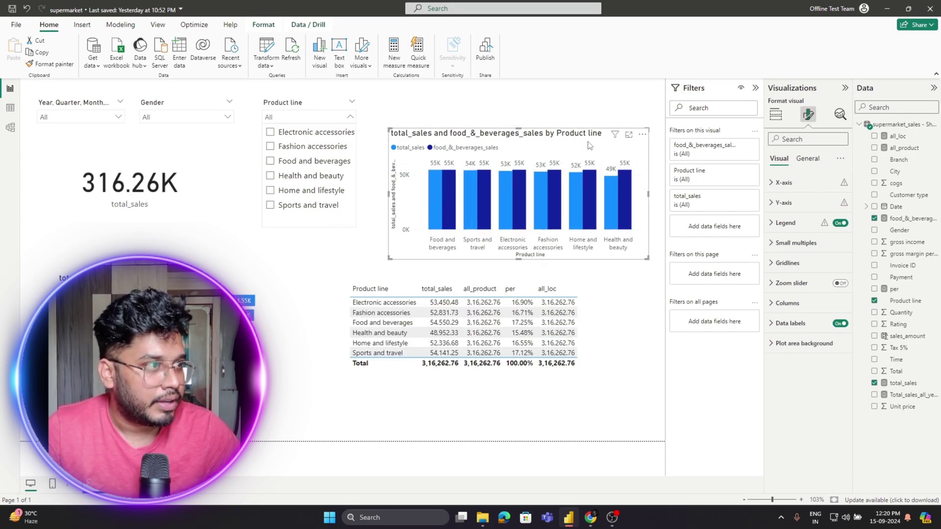
click(519, 135)
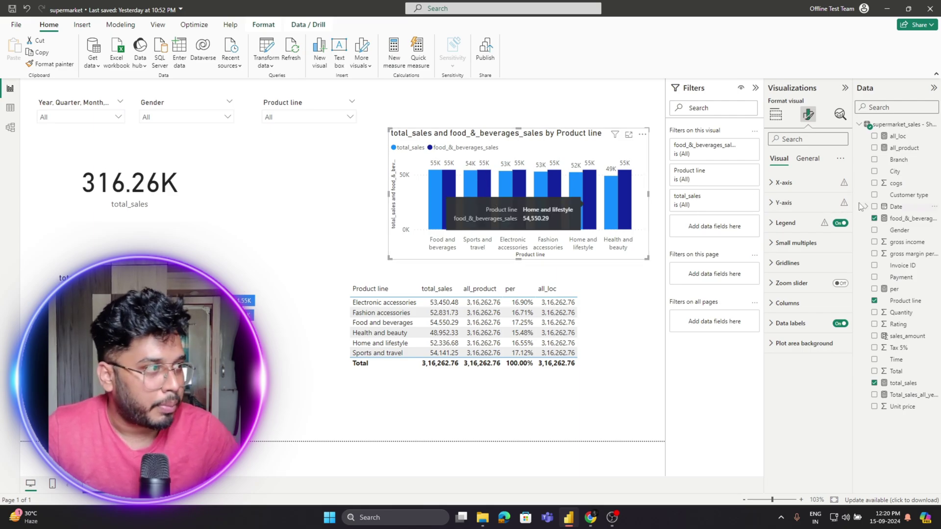
- Convert the column chart to a matrix of total_sales and food_&_beverages_sales by product line
click(776, 115)
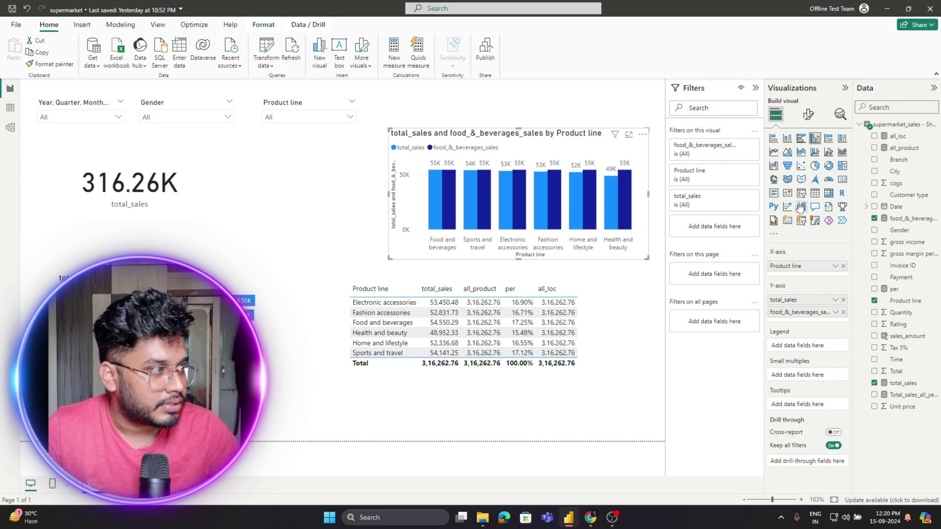
click(828, 194)
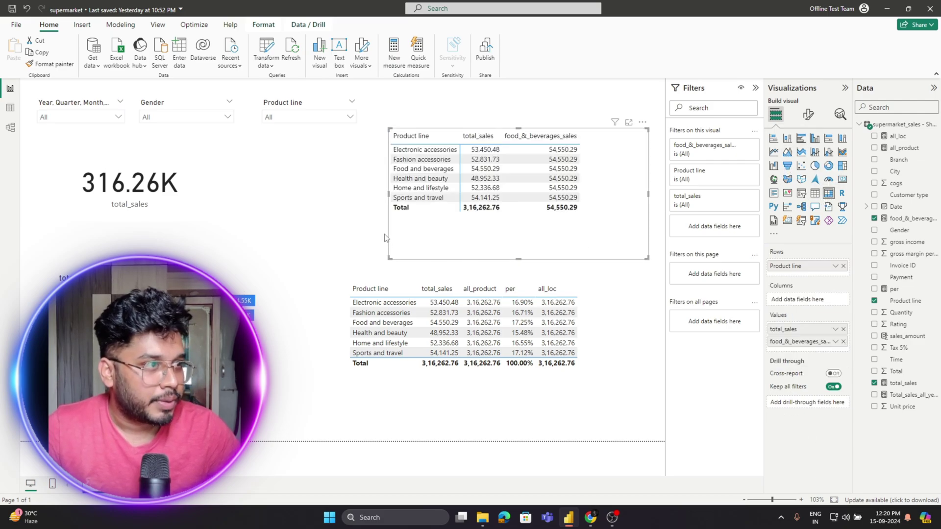
click(366, 243)
- Switch to the Medium article, read Example 3 on using CALCULATE with multiple filters, and return to the Power BI report
mouse_move(591, 517)
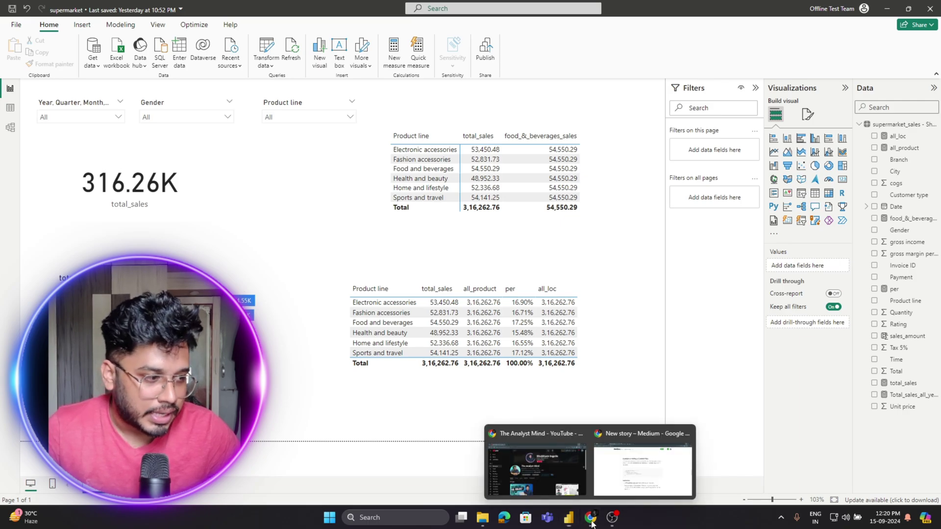
click(638, 463)
scroll(311, 323, down, 6)
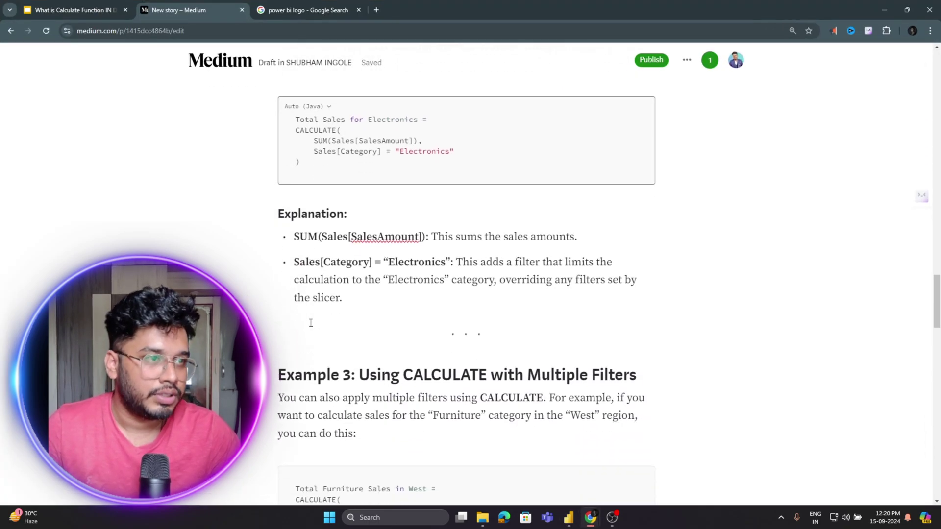
scroll(320, 277, down, 1)
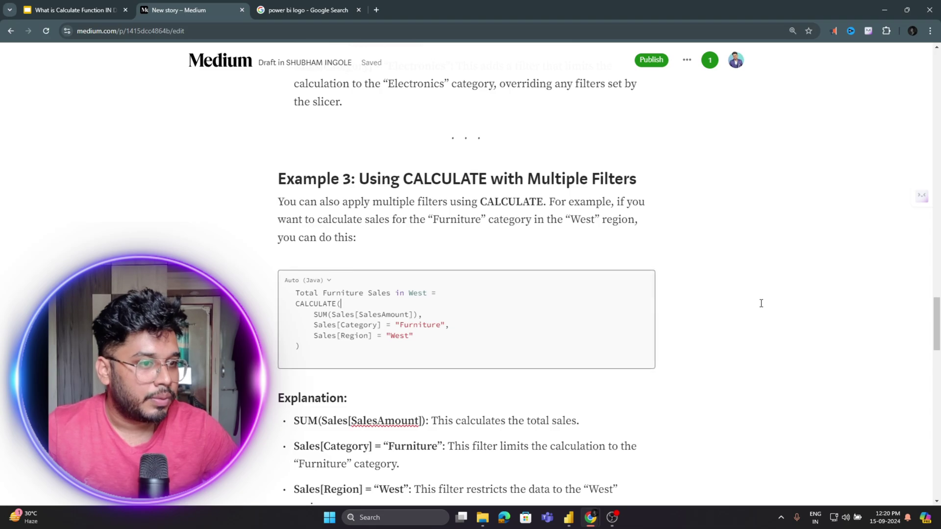
click(885, 9)
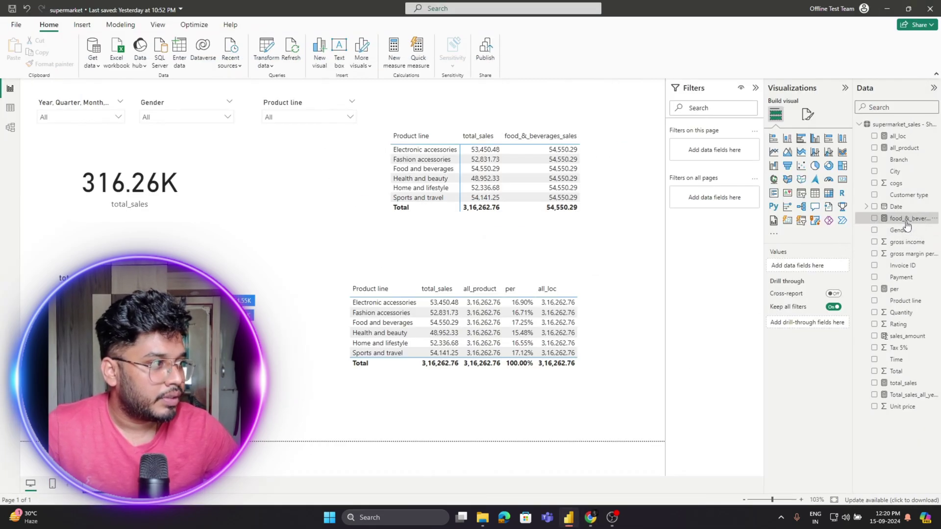
- Copy the entire formula of the food_&_beverages_sales measure and close it without changes
click(912, 218)
drag(552, 86, 70, 86)
key(ctrl+c)
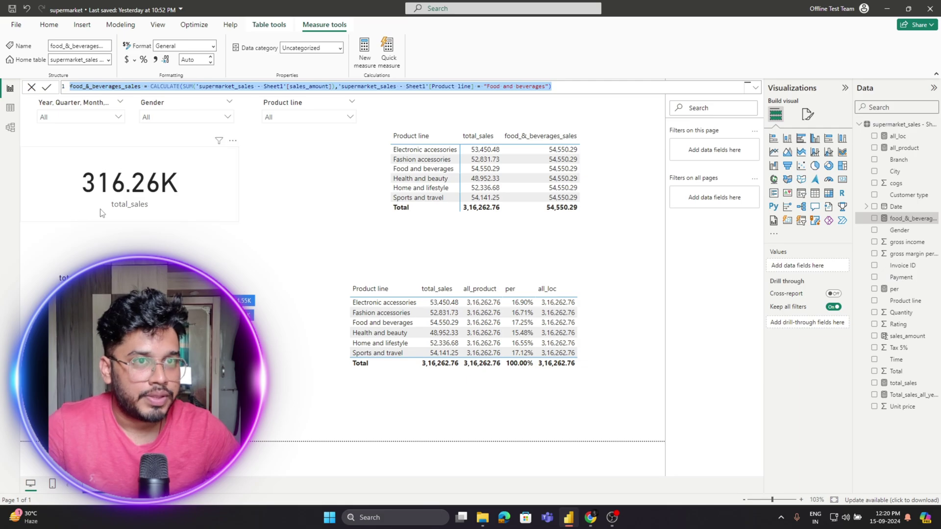
click(225, 200)
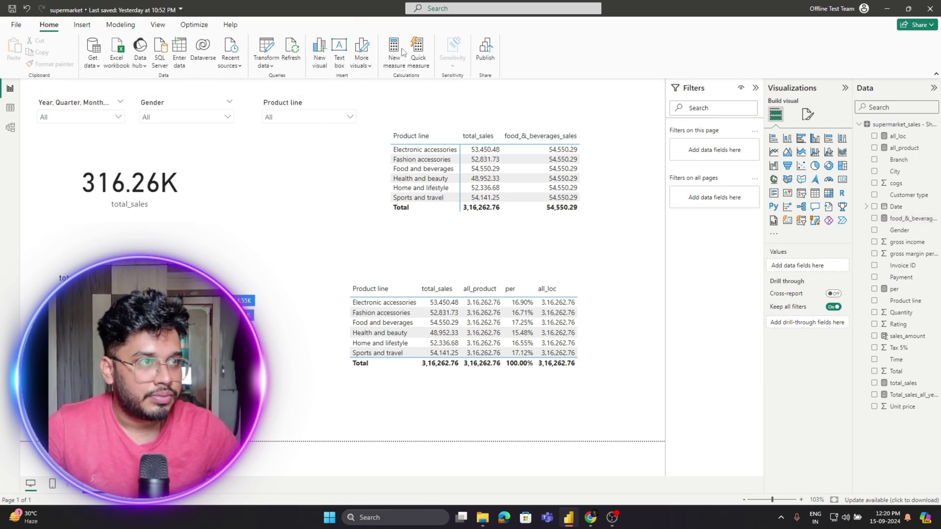
- Create a measure named Total_2_sales from the copied CALCULATE formula, removing the duplicated food_&_beverages_sales name, after checking the article's Example 3
click(402, 48)
mouse_move(608, 524)
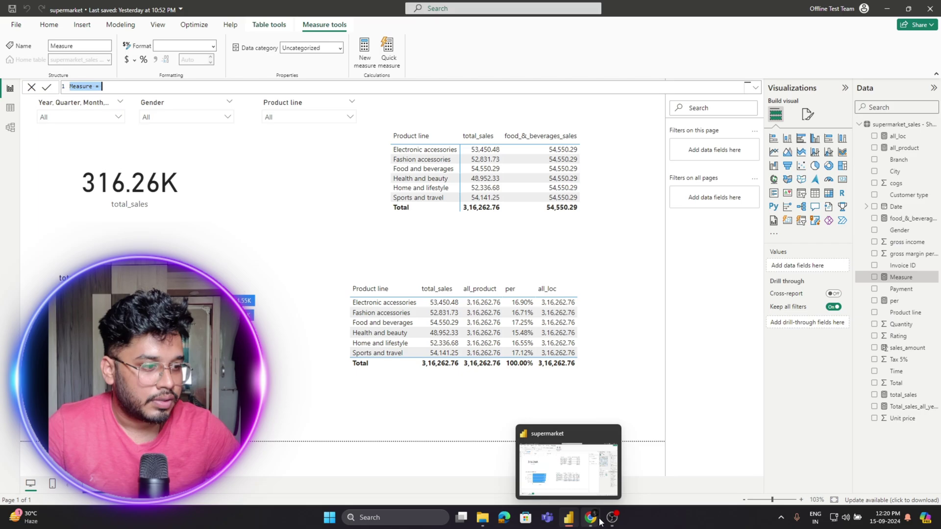
click(625, 466)
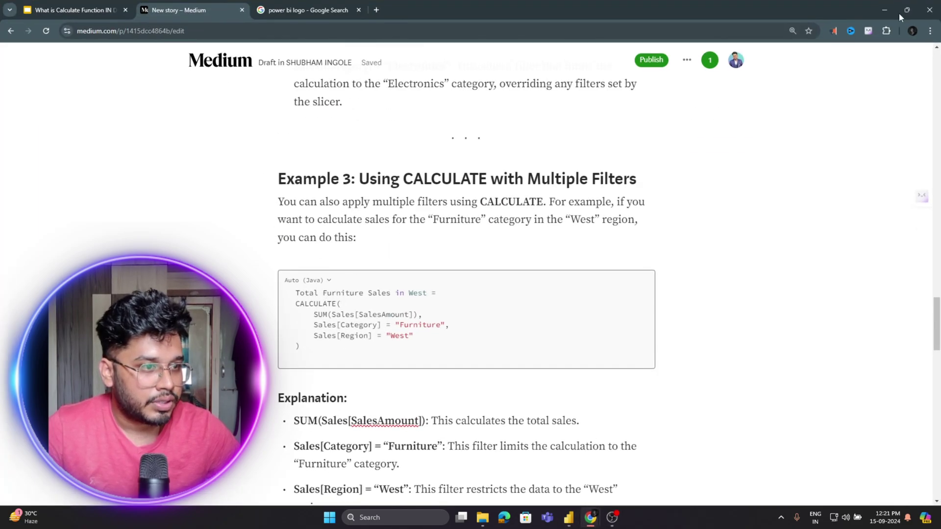
click(892, 5)
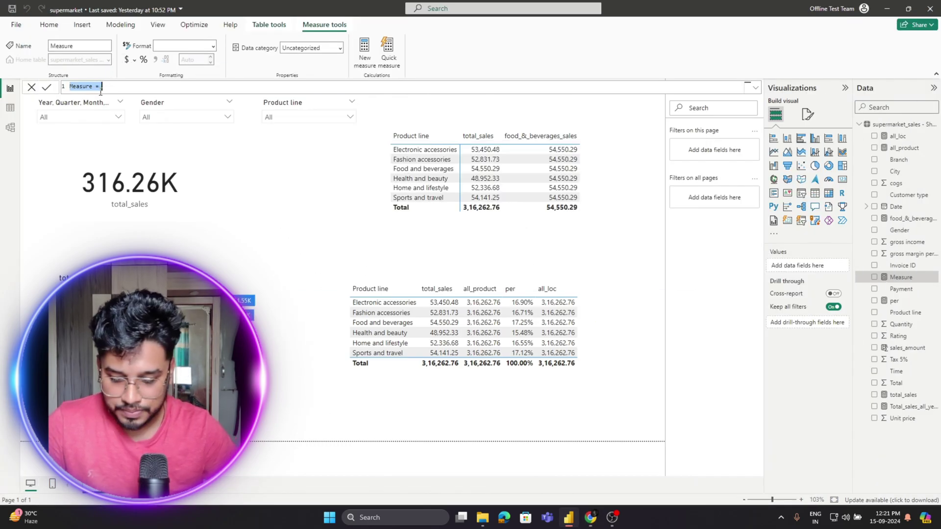
text(Total_2_sal)
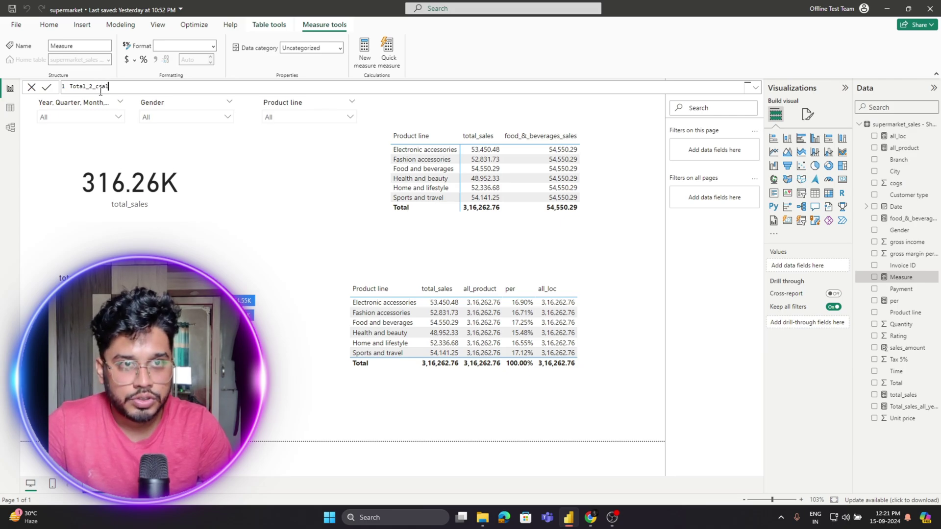
text(es =)
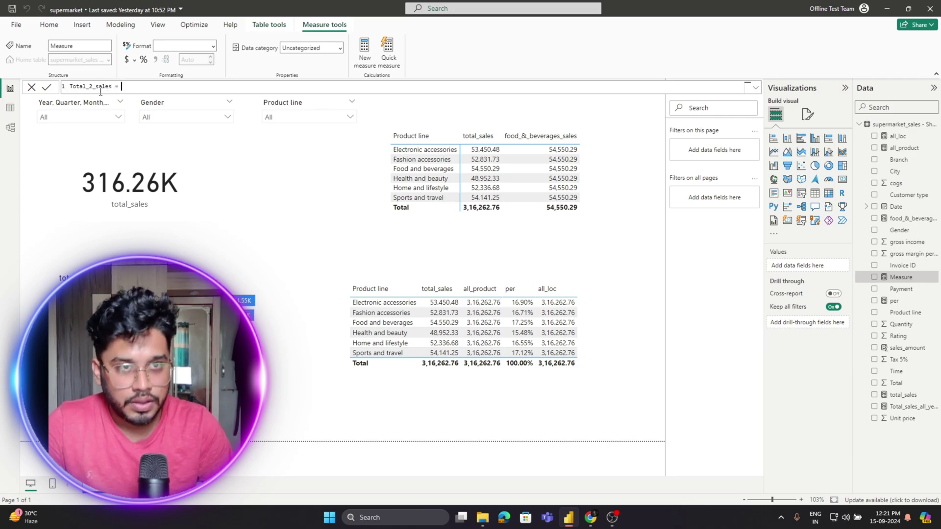
key(ctrl+v)
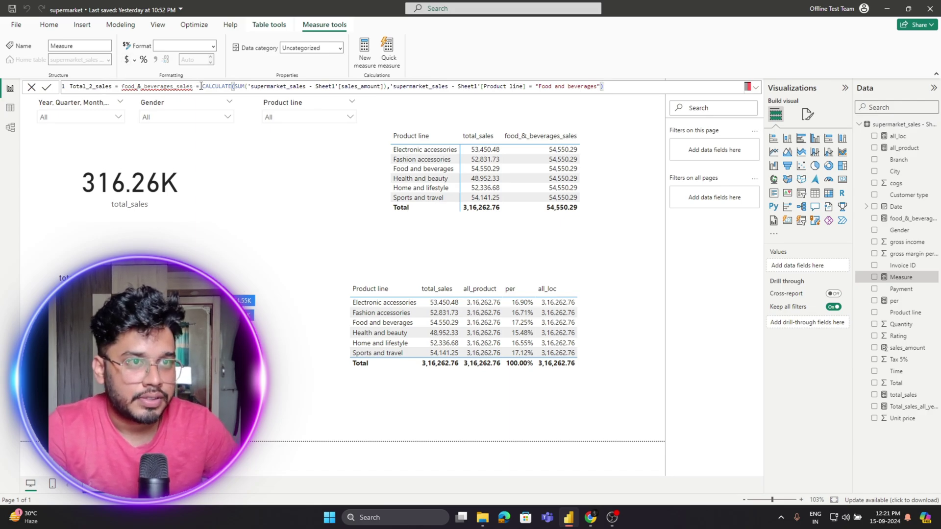
drag(201, 87, 124, 86)
key(BackSpace)
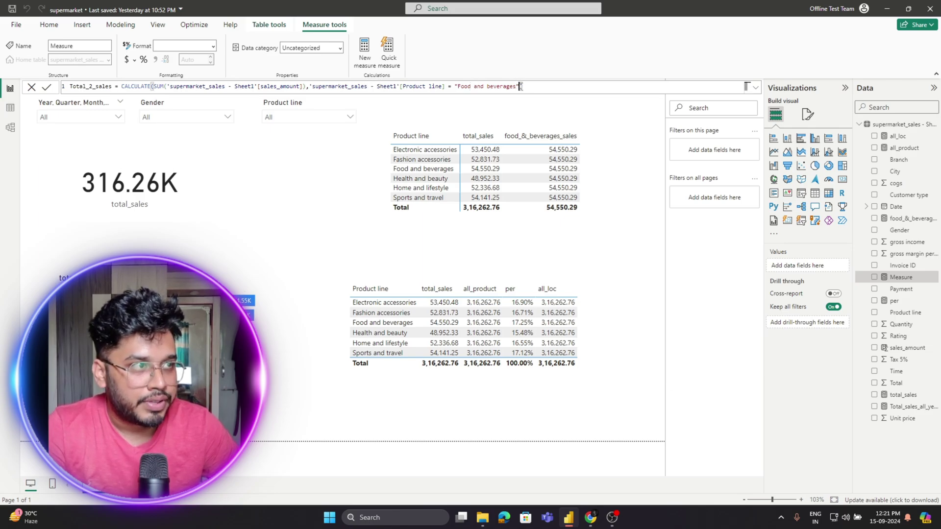
- Add a second filter argument on the City column to the Total_2_sales formula with an empty quoted value, and commit it
text(,)
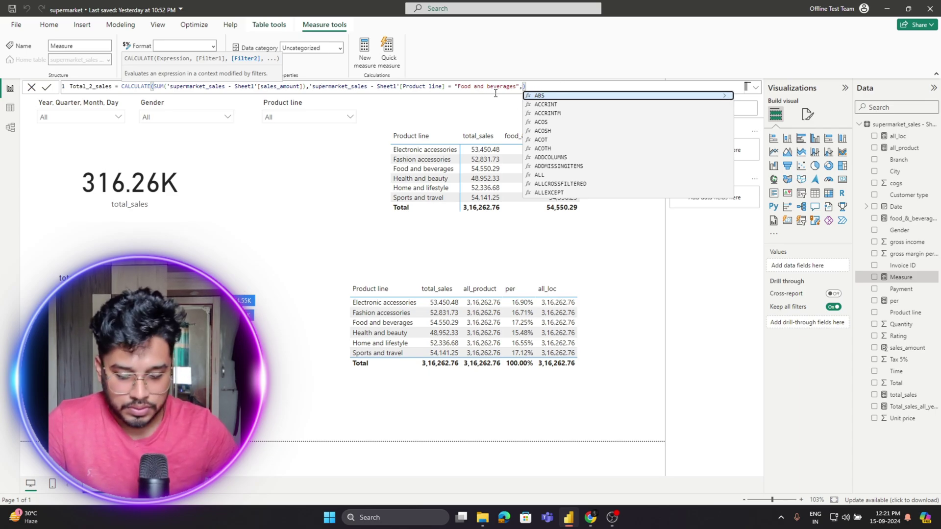
text(sup)
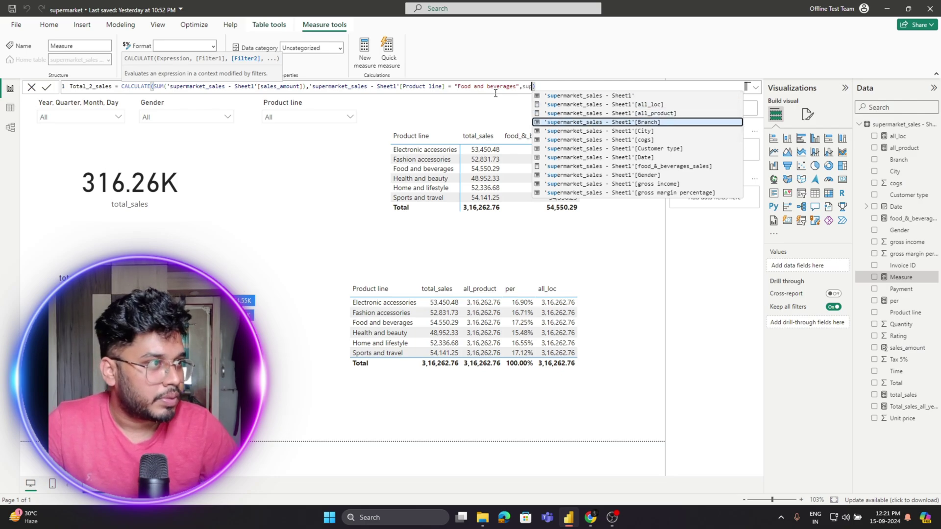
key(Down)
key(Tab)
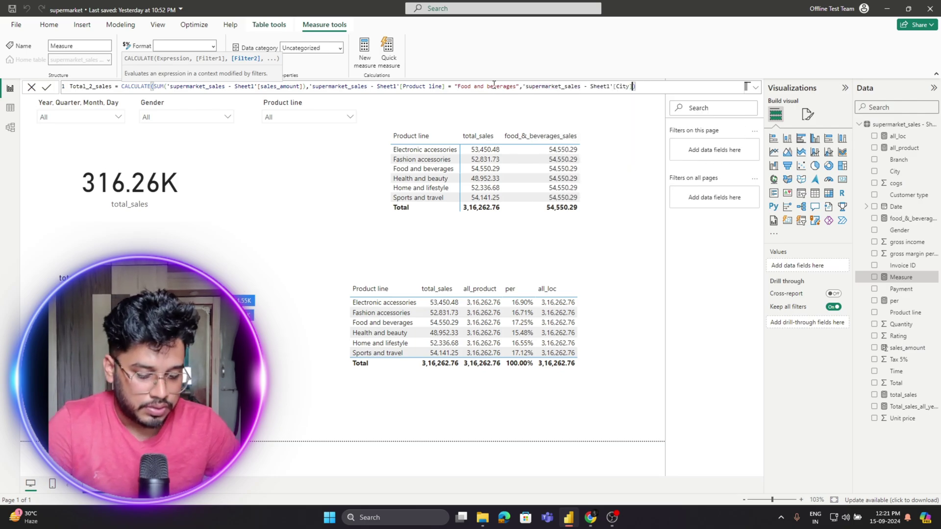
text(='')
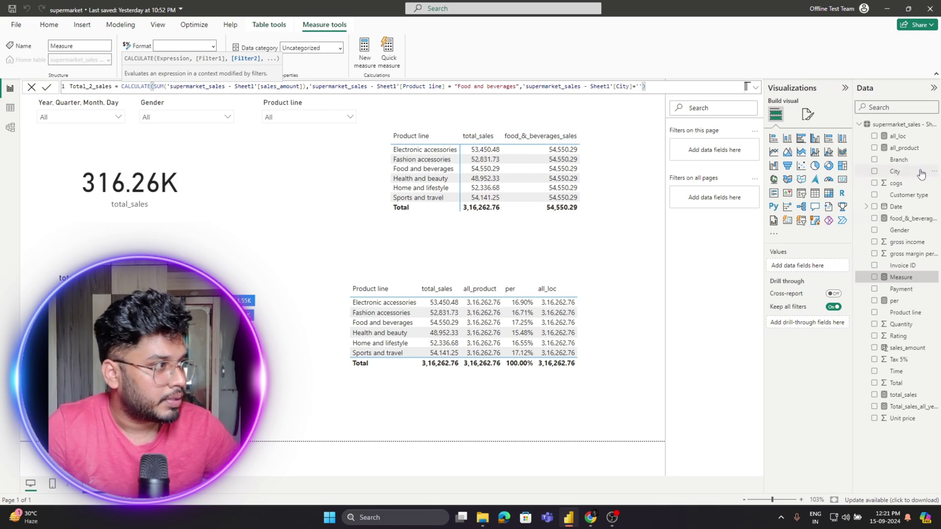
key(Return)
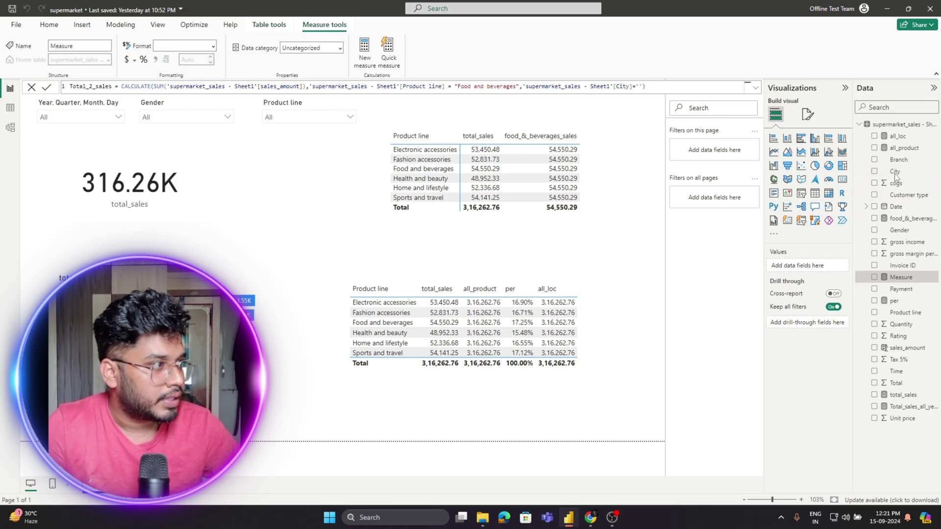
- Insert a table visual on the report page that lists the City values
click(814, 193)
drag(895, 172, 327, 199)
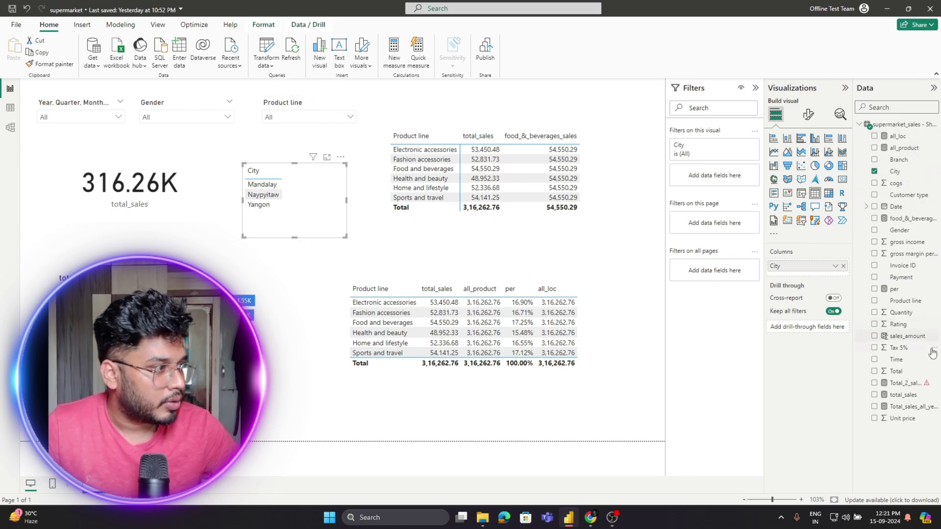
- Complete the City filter in the Total_2_sales formula with "Yangon" in double quotes and commit the measure
click(908, 384)
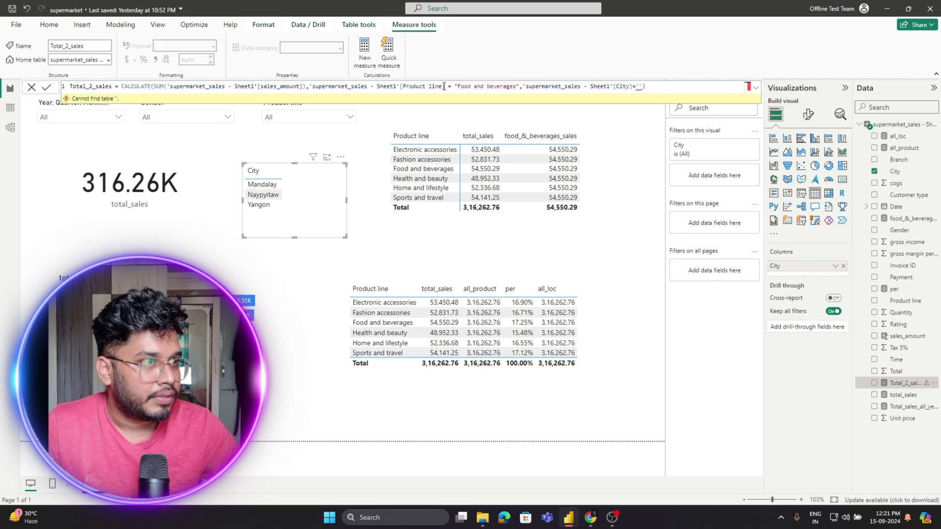
drag(445, 87, 469, 84)
click(639, 86)
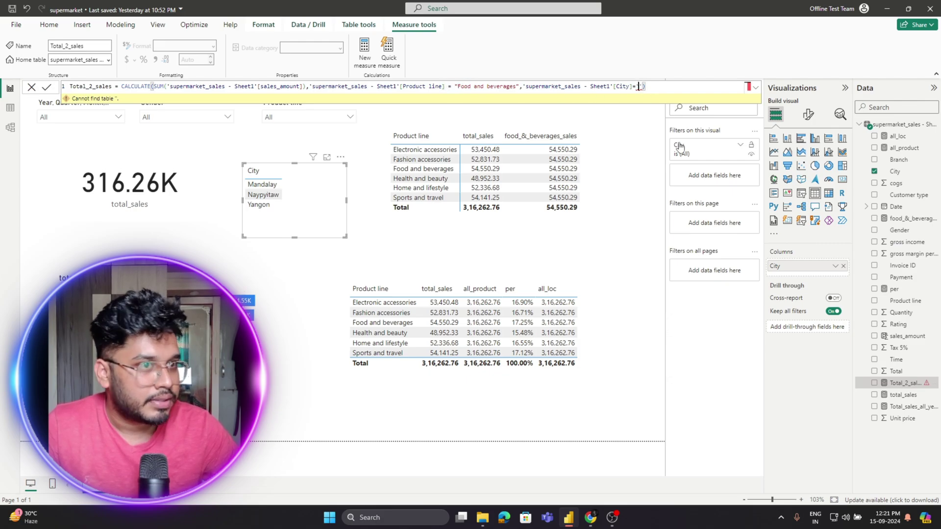
text(Y)
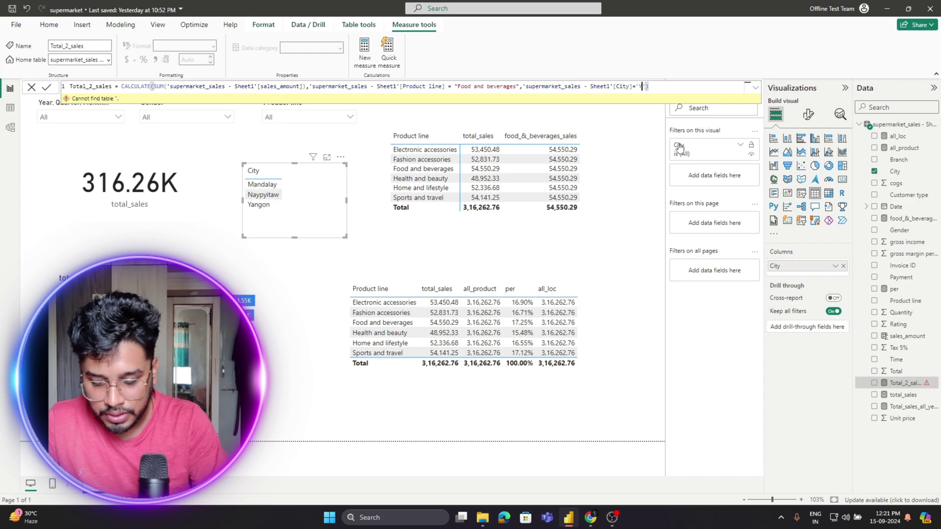
text(angon)
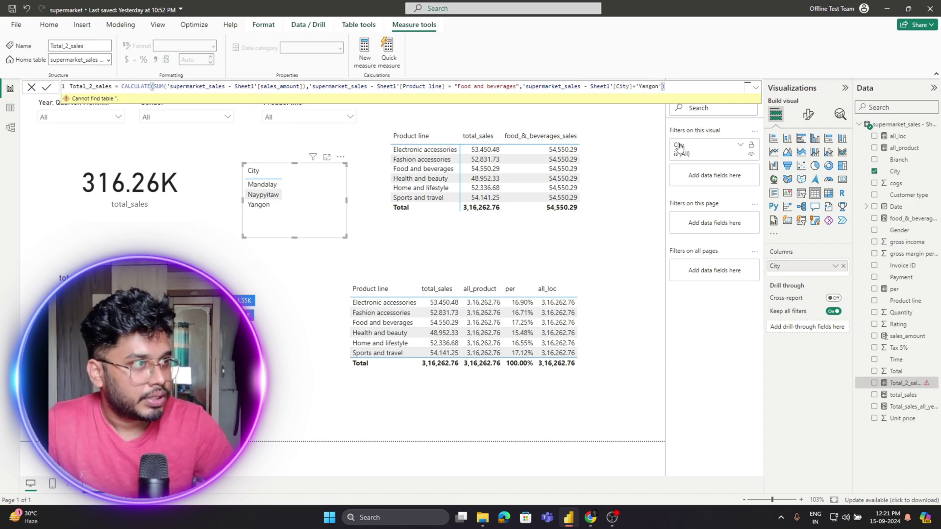
text(')
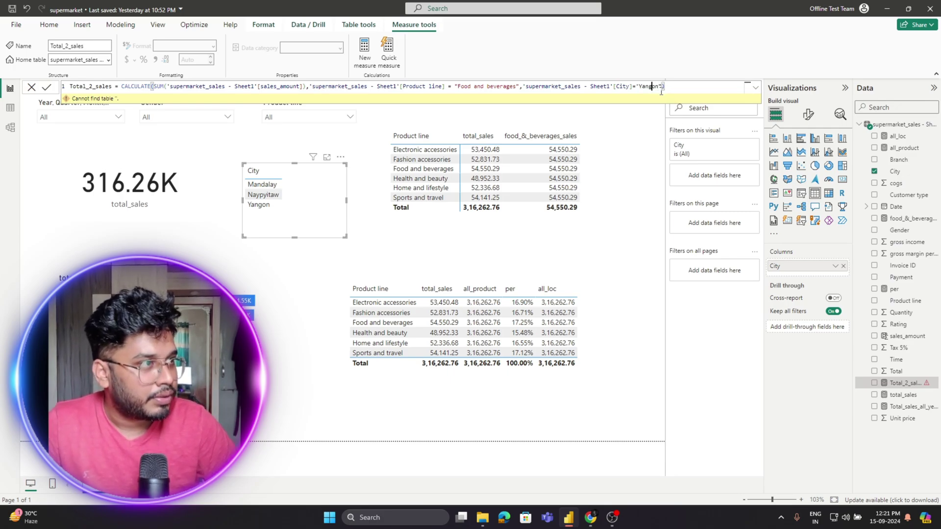
text(")
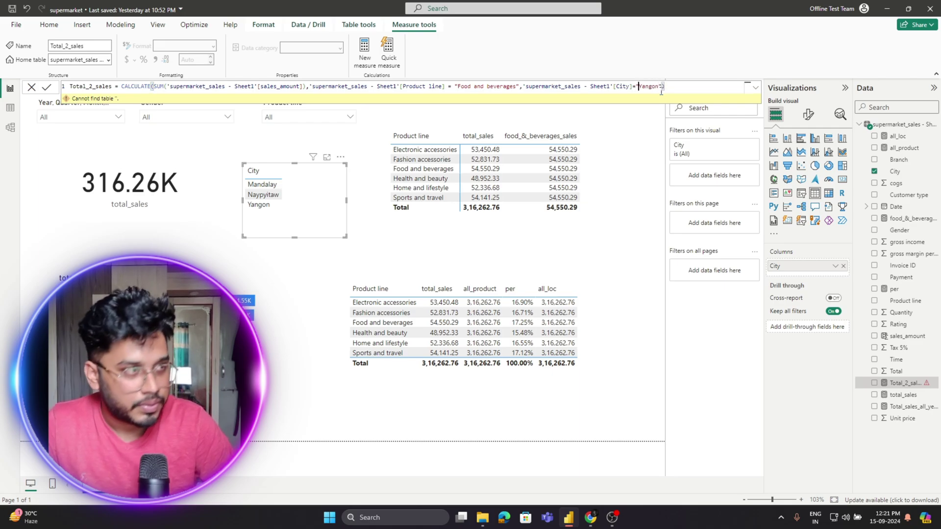
key(Right)
key(Right)
key(Right)
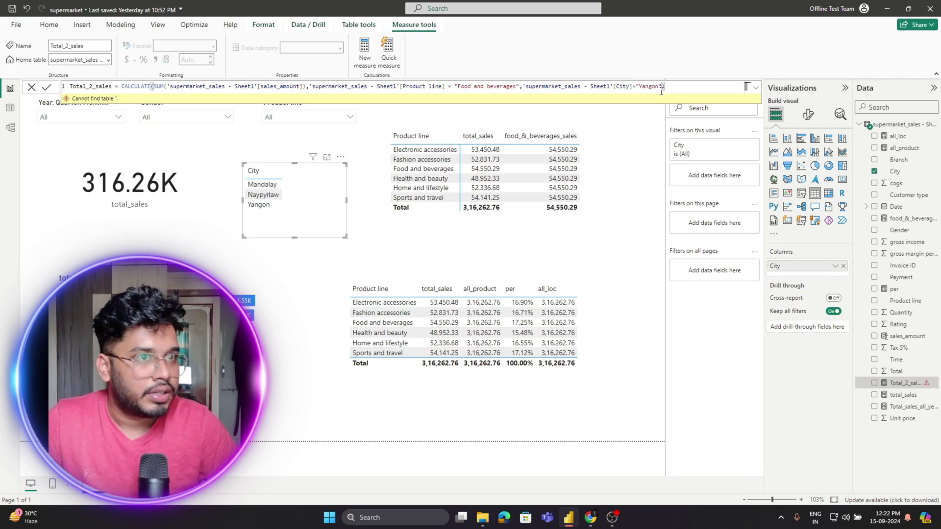
key(Return)
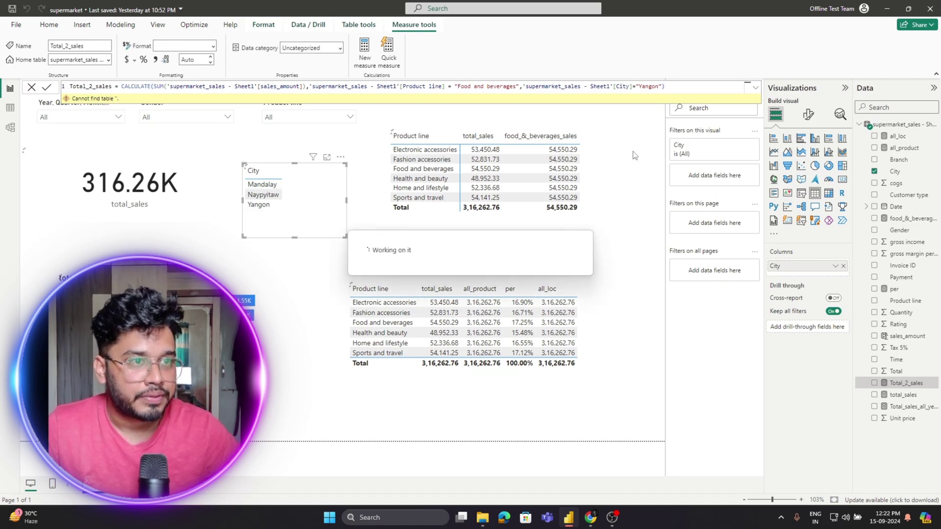
- Add Total_2_sales to the city table with total_sales before it, and resize the table to fit the columns
drag(907, 383, 337, 203)
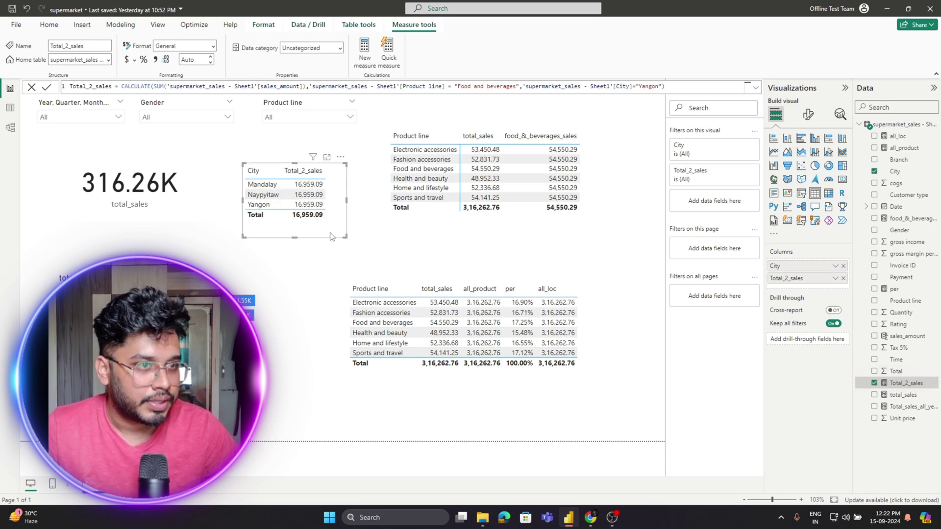
drag(903, 395, 807, 293)
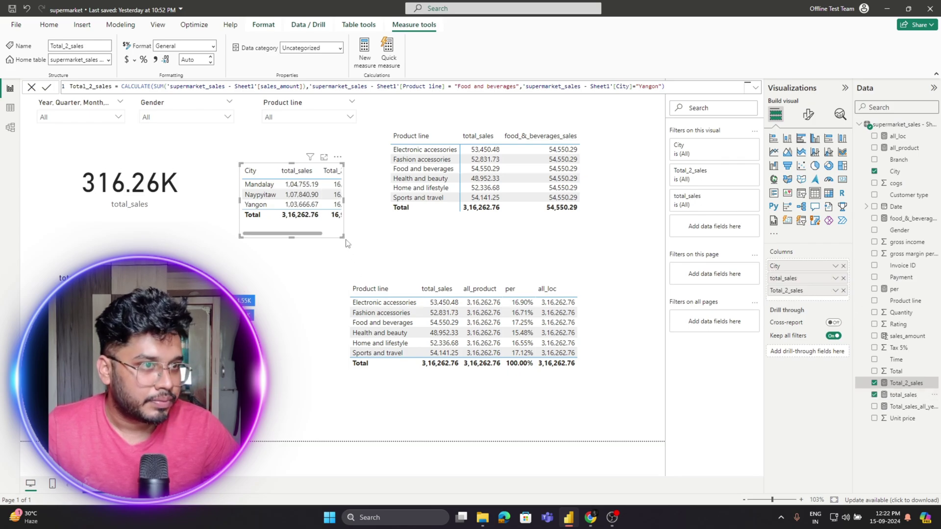
drag(343, 237, 443, 276)
drag(294, 167, 253, 149)
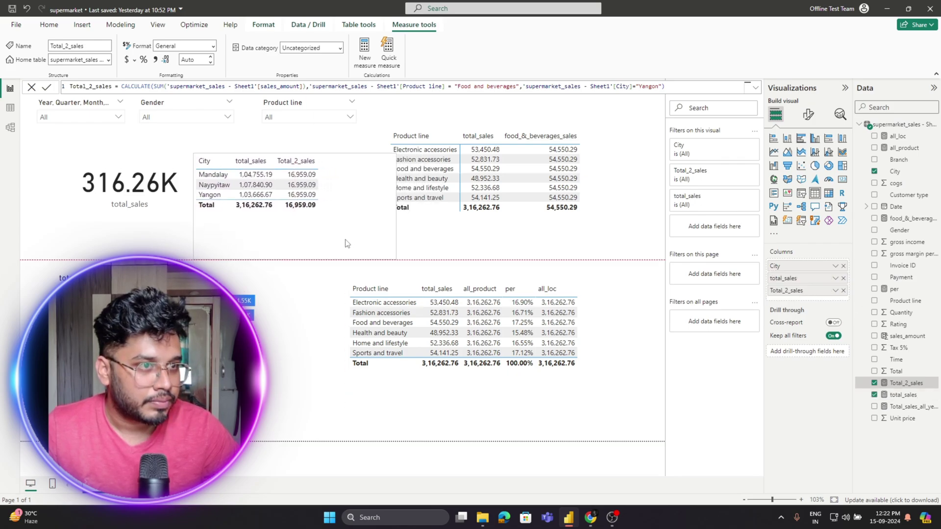
drag(401, 259, 348, 258)
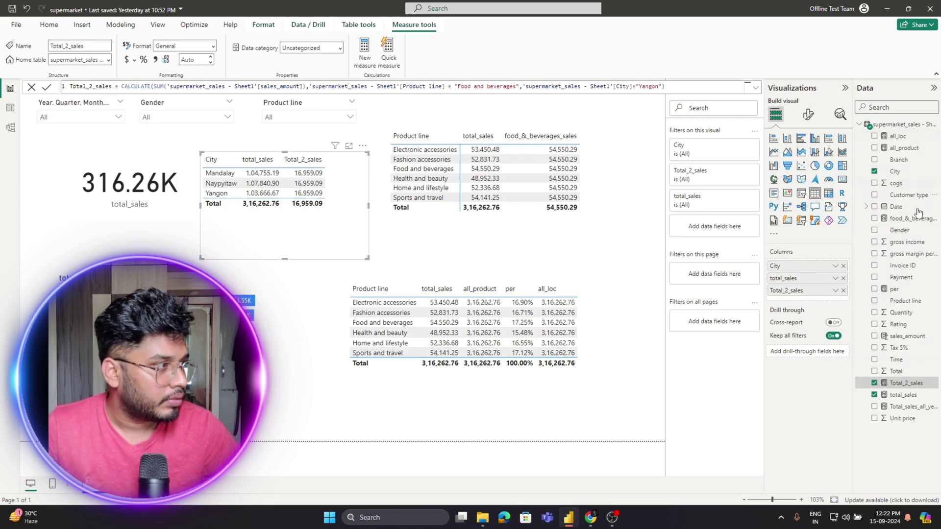
- Replace total_sales with food_&_beverages_sales before Total_2_sales in the city table, and widen the table
drag(918, 212, 789, 287)
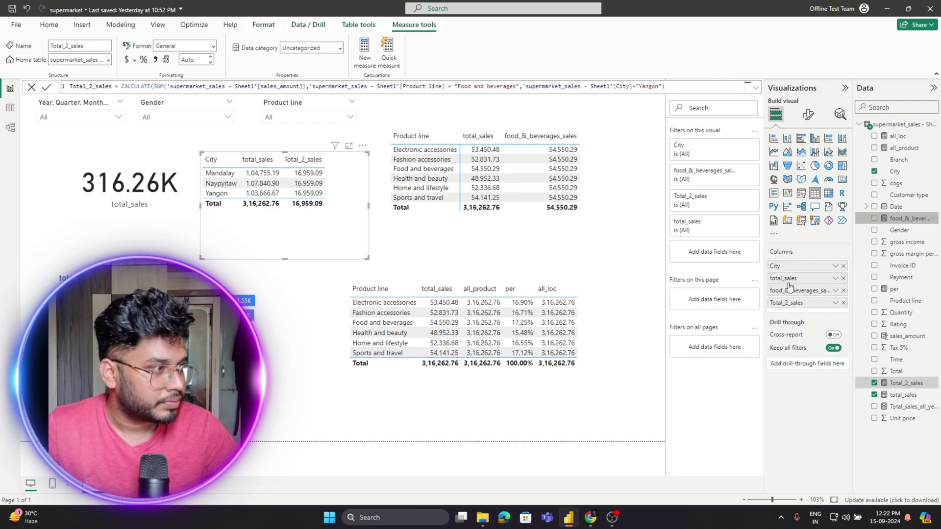
drag(201, 153, 179, 146)
drag(368, 258, 413, 255)
mouse_move(386, 251)
mouse_down()
mouse_move(398, 368)
mouse_move(387, 233)
mouse_up()
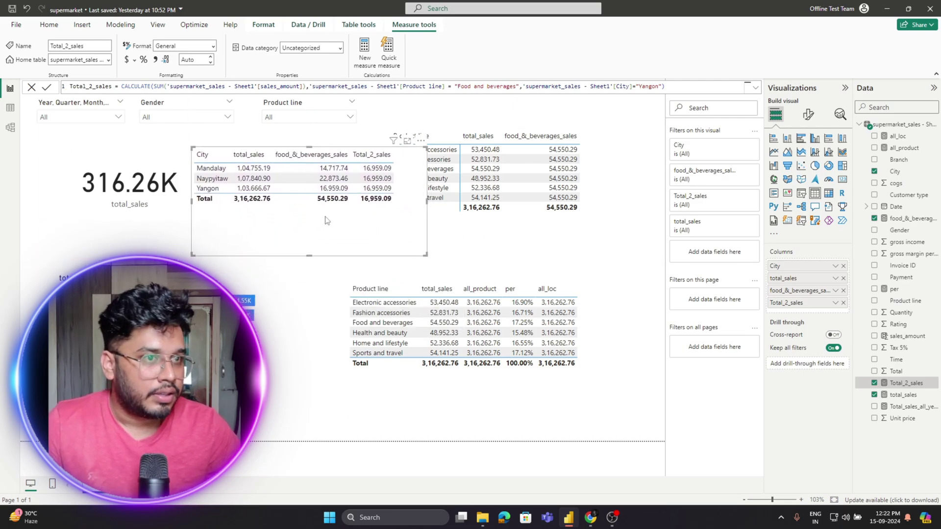
click(844, 279)
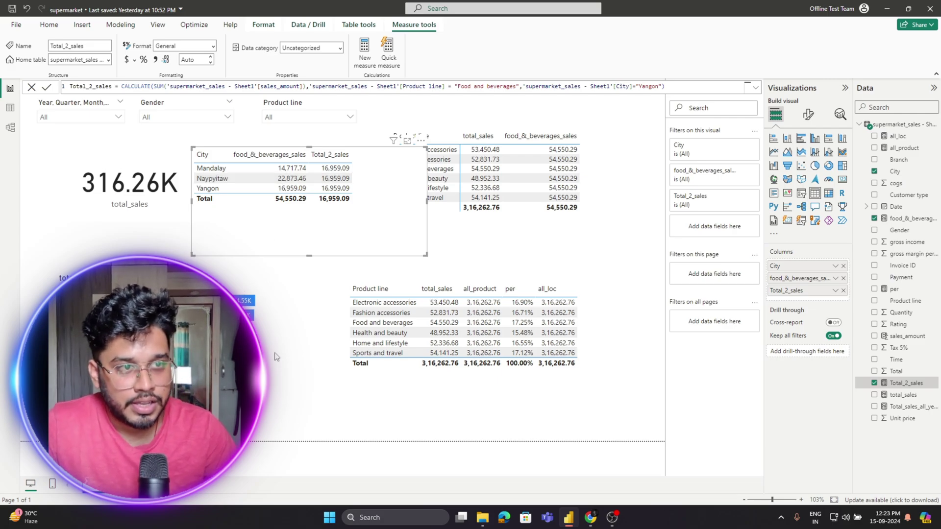
- Switch to the Medium article, read Example 4 on removing filters with CALCULATE, and return to the Power BI report
mouse_move(590, 517)
click(604, 494)
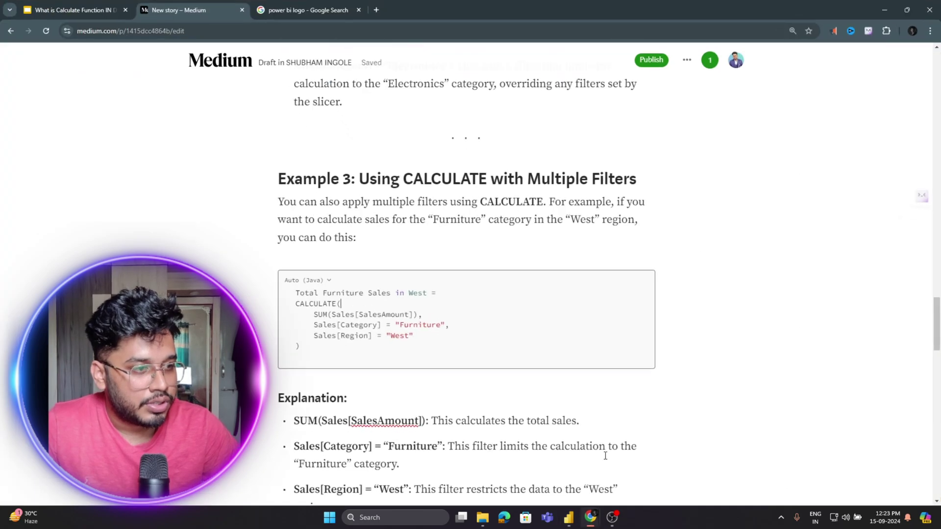
drag(372, 175, 592, 177)
scroll(706, 199, down, 9)
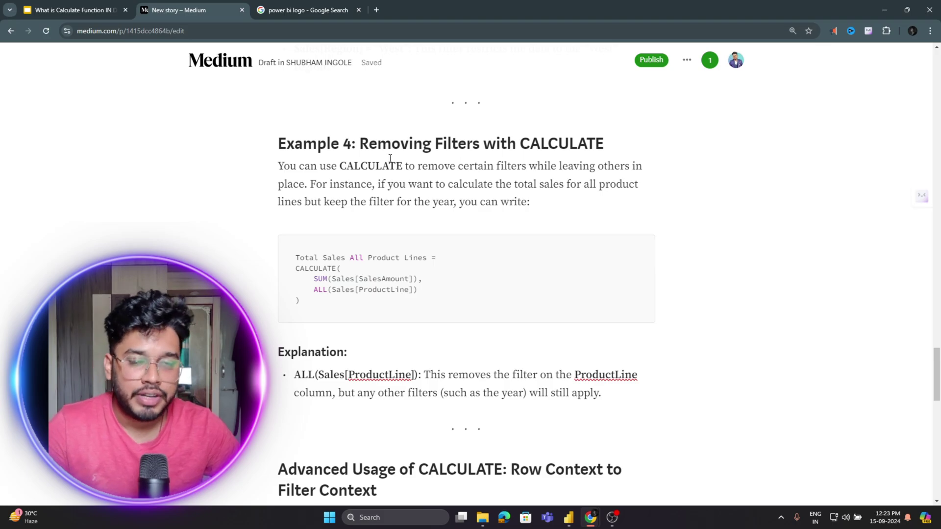
click(374, 267)
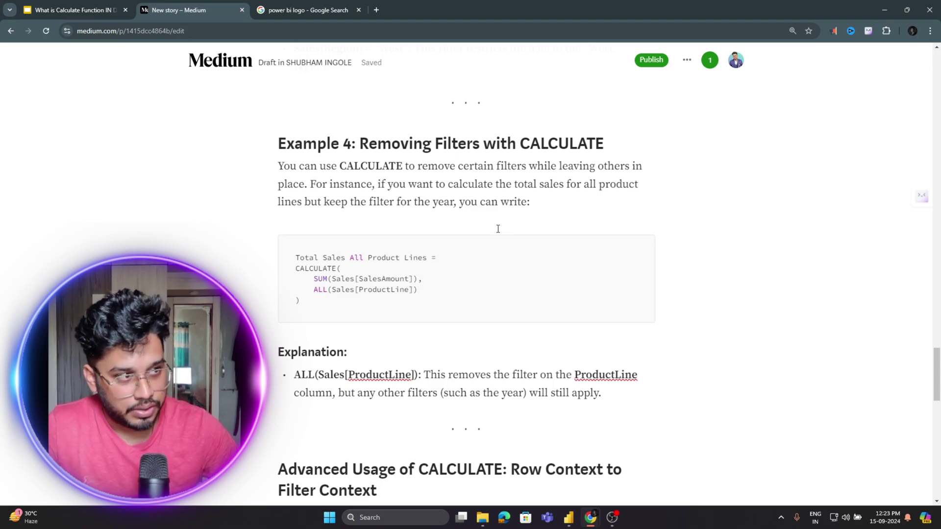
click(387, 247)
drag(341, 309, 281, 250)
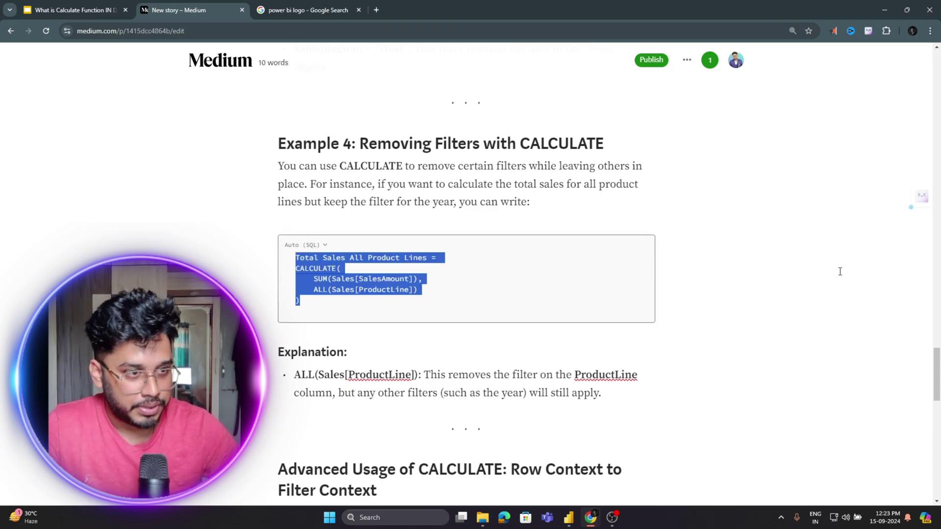
click(885, 10)
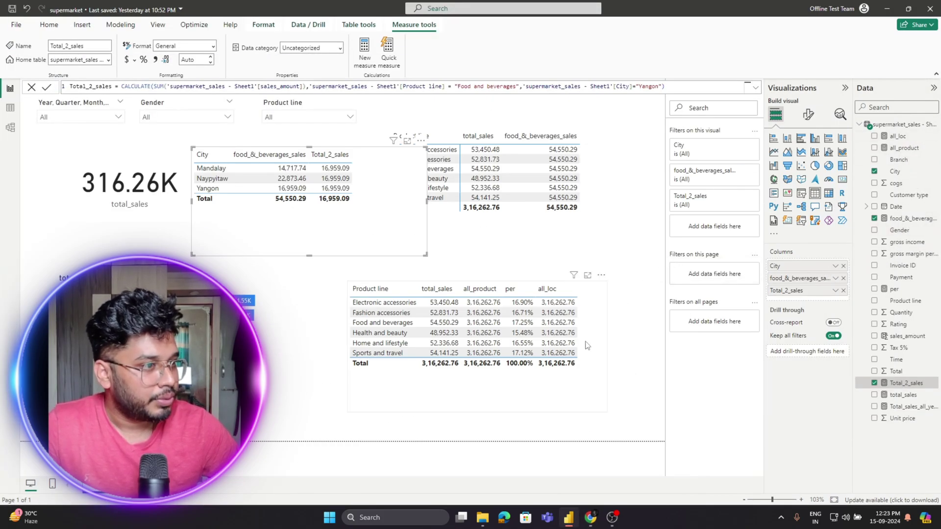
- Open the formula of the all_product measure to examine its ALL filter on Product line
click(915, 156)
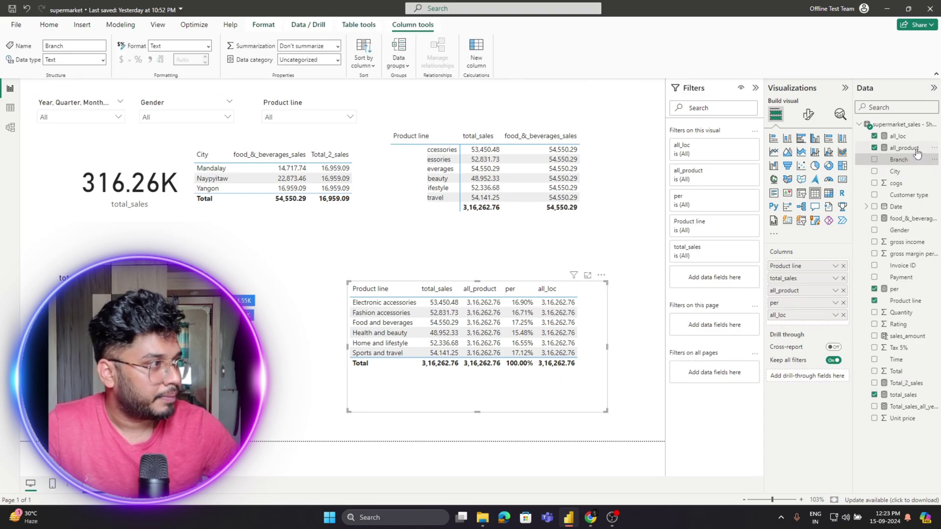
click(916, 150)
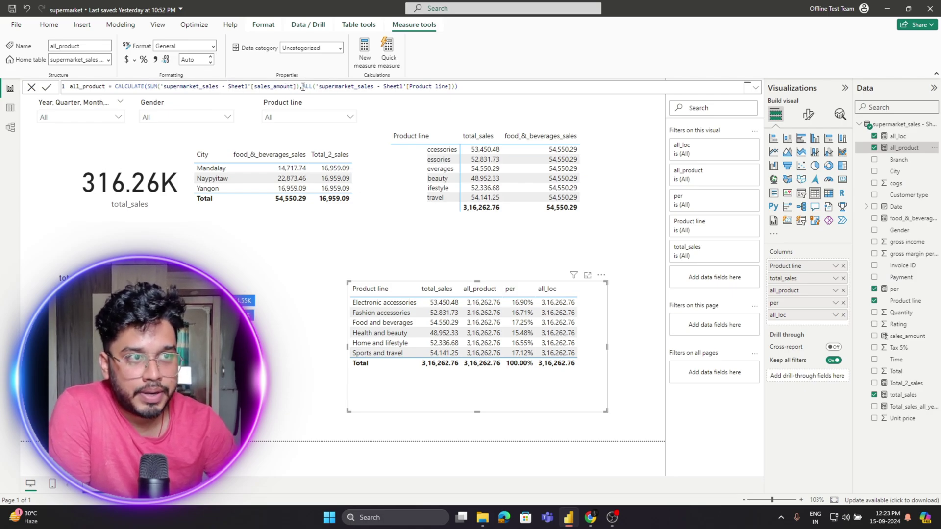
- Examine the ALL filter and full CALCULATE expression of all_product, and open the per measure to review its formula
drag(303, 87, 457, 87)
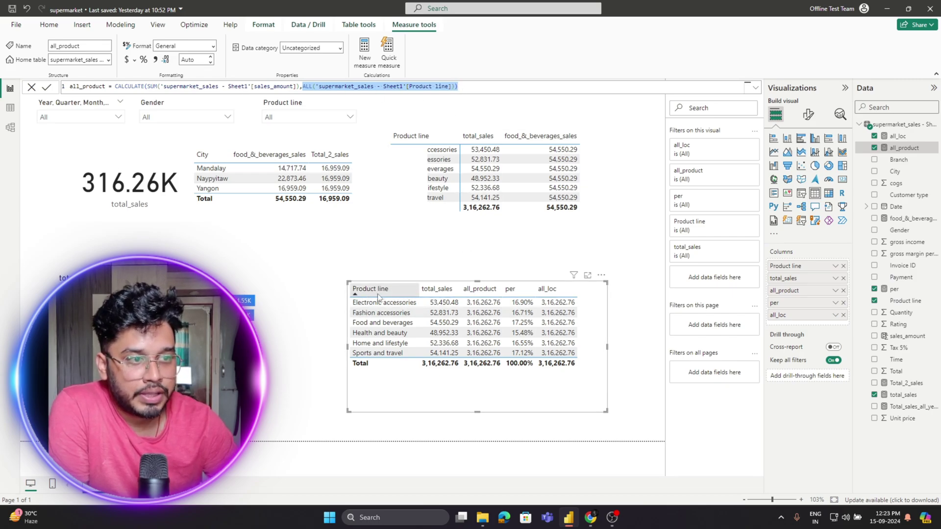
click(466, 87)
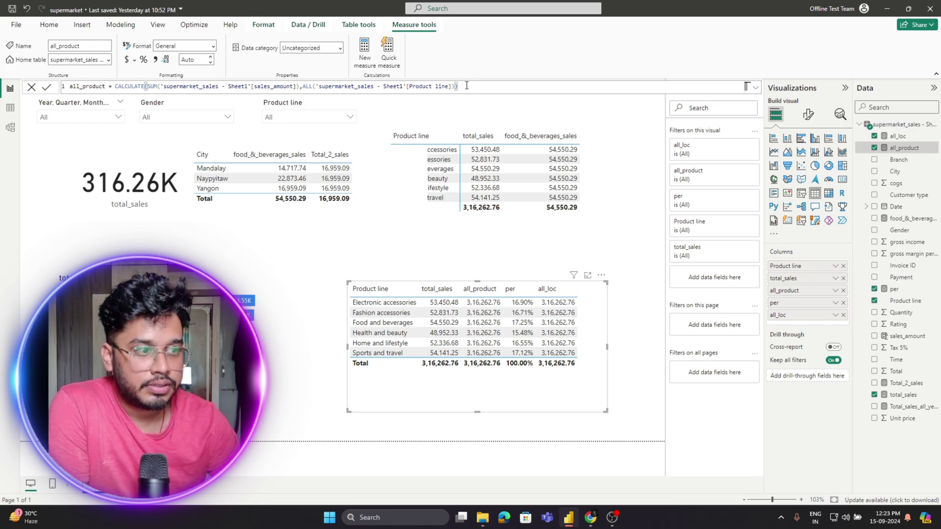
drag(466, 87, 115, 87)
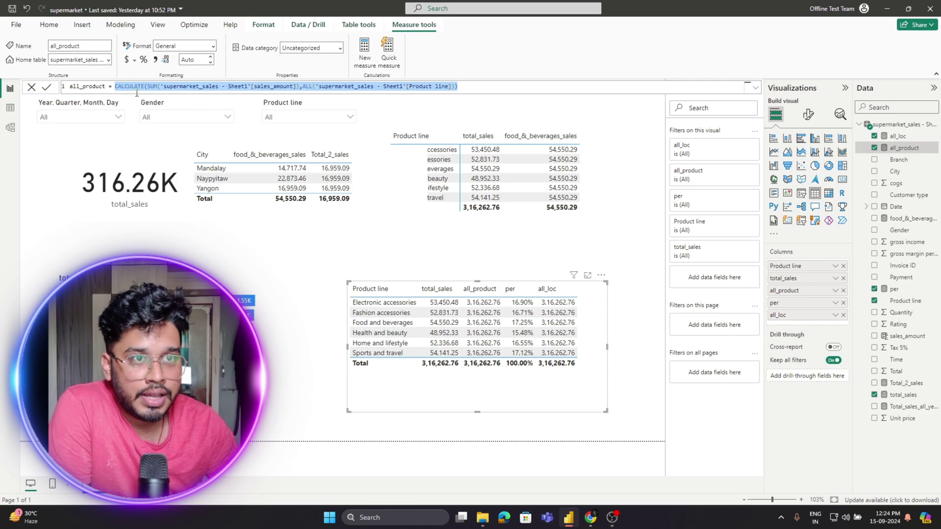
double_click(84, 87)
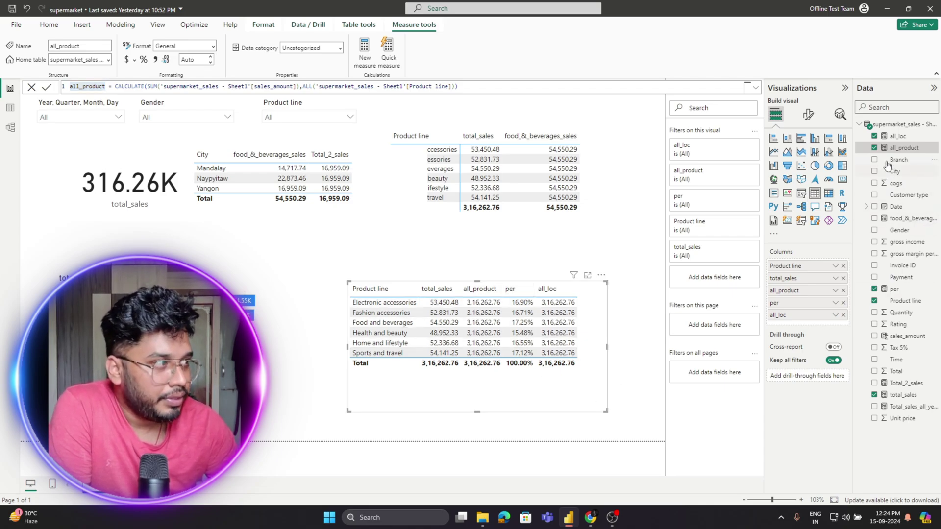
click(896, 290)
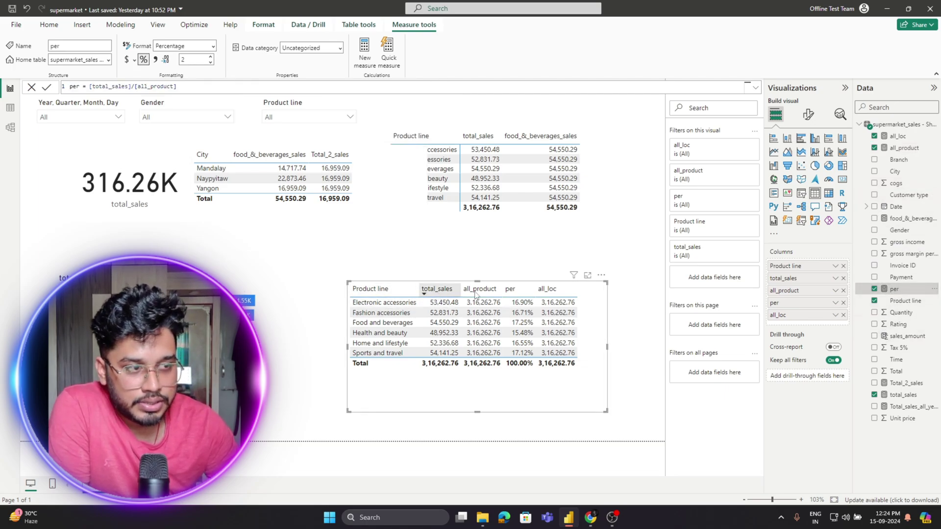
drag(209, 88, 85, 87)
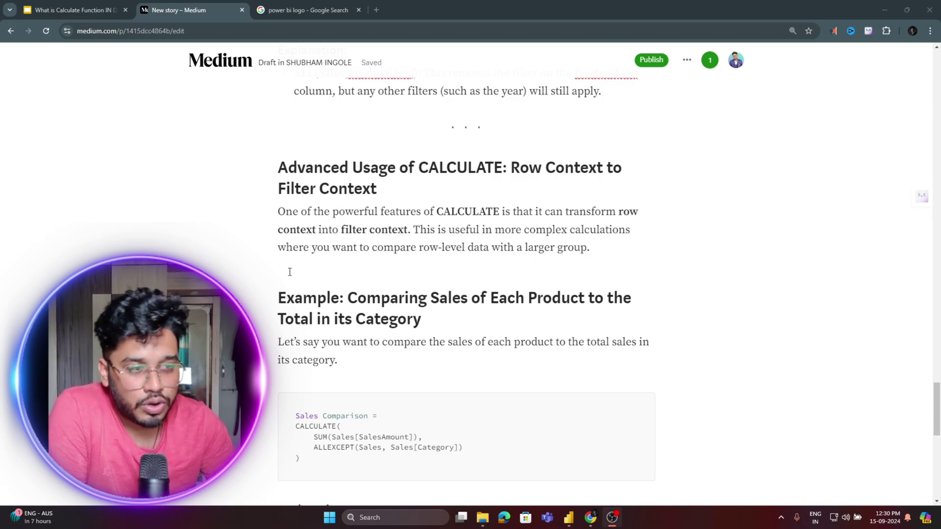
- Read the article's example comparing each product's sales to its category total, including the ALLEXCEPT formula and its explanation
scroll(319, 252, down, 3)
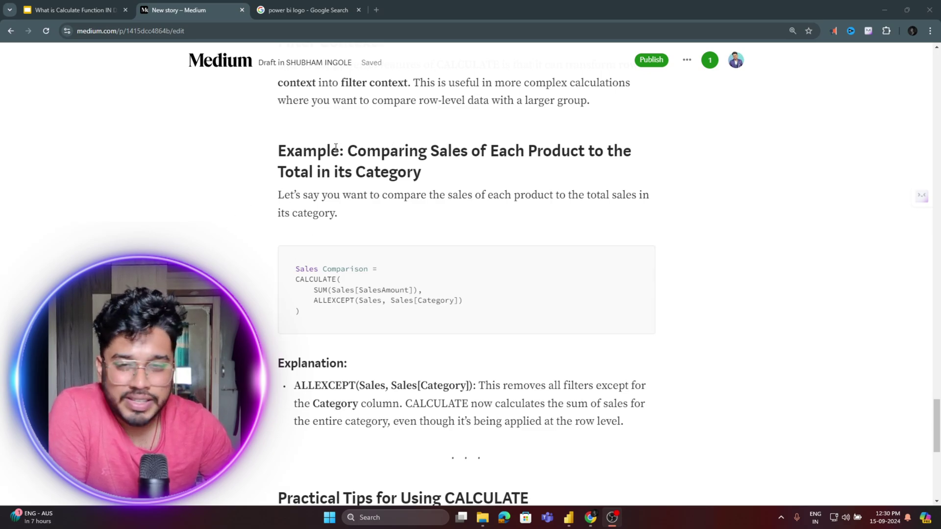
drag(352, 151, 454, 174)
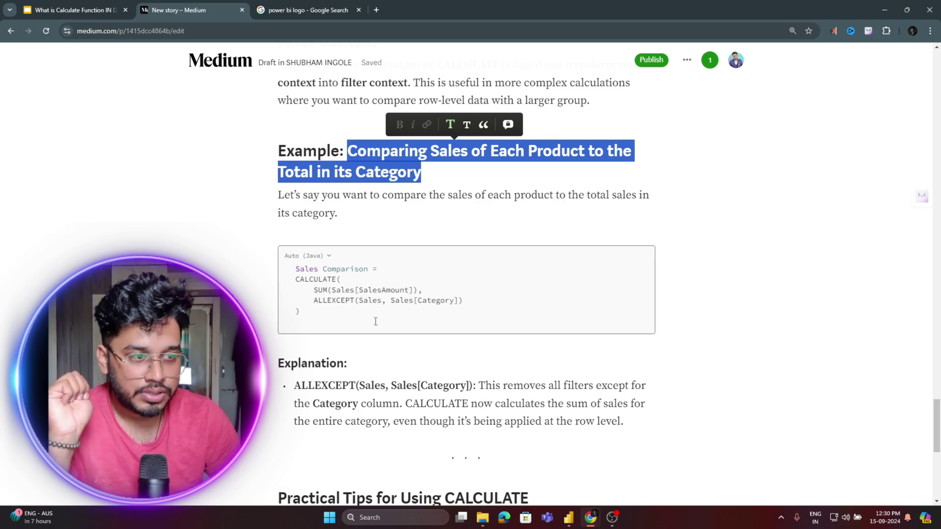
double_click(328, 305)
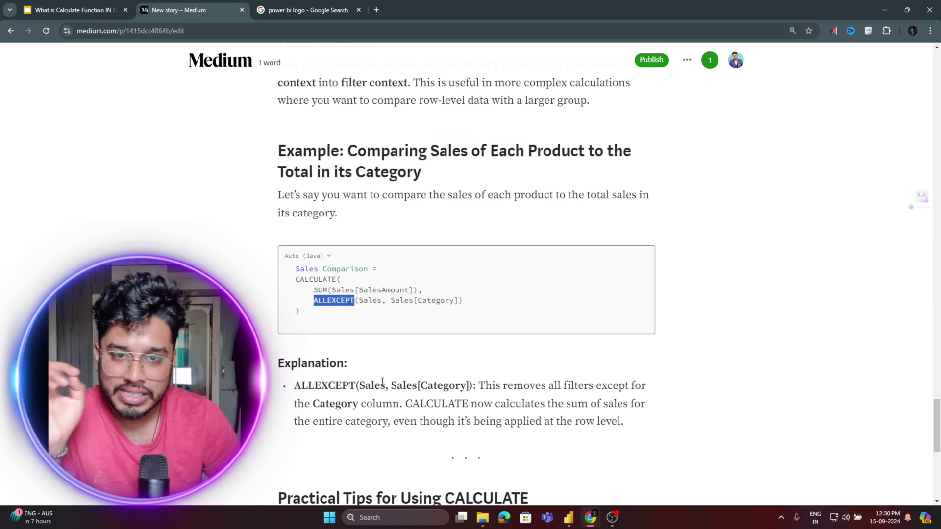
click(454, 374)
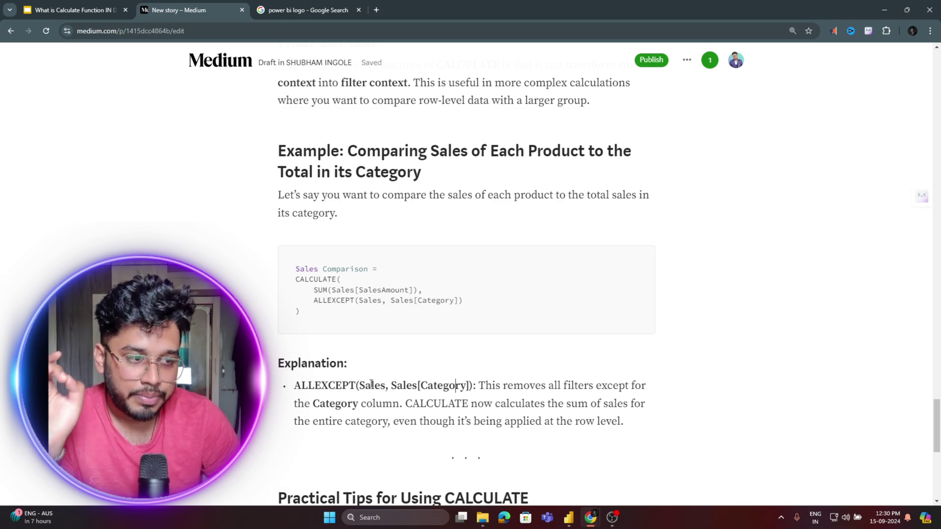
double_click(372, 386)
drag(392, 390, 458, 390)
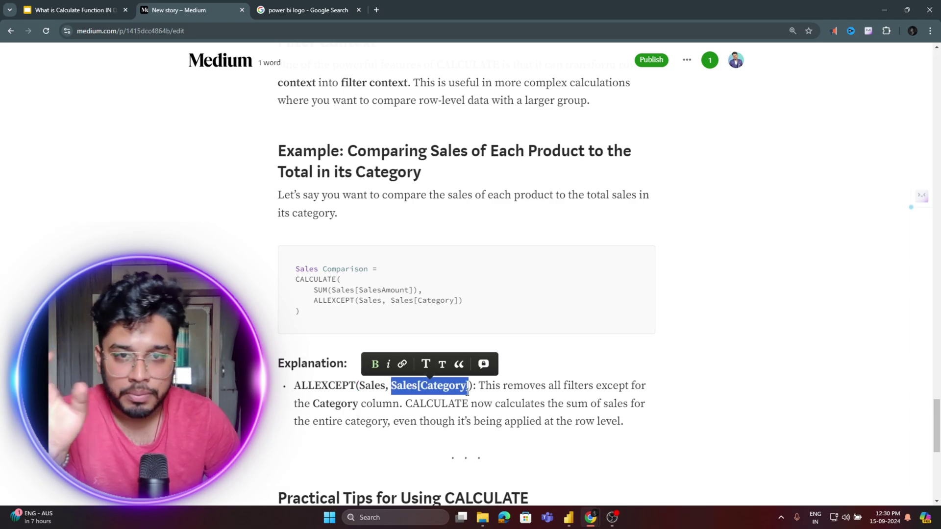
click(476, 392)
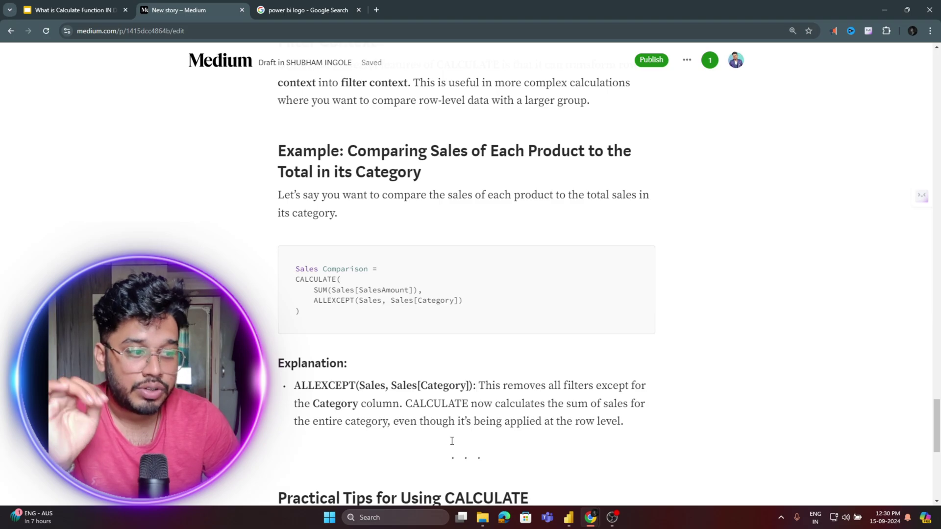
scroll(541, 434, down, 5)
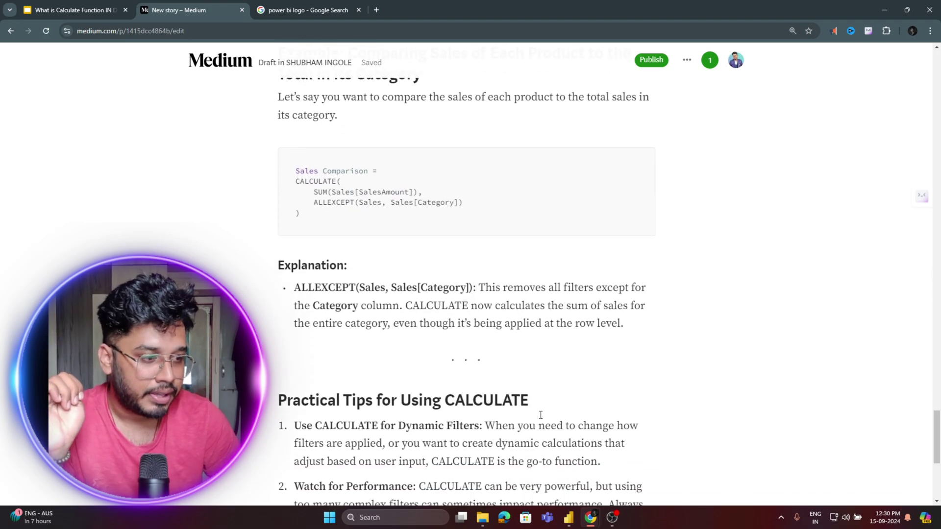
scroll(546, 388, up, 1)
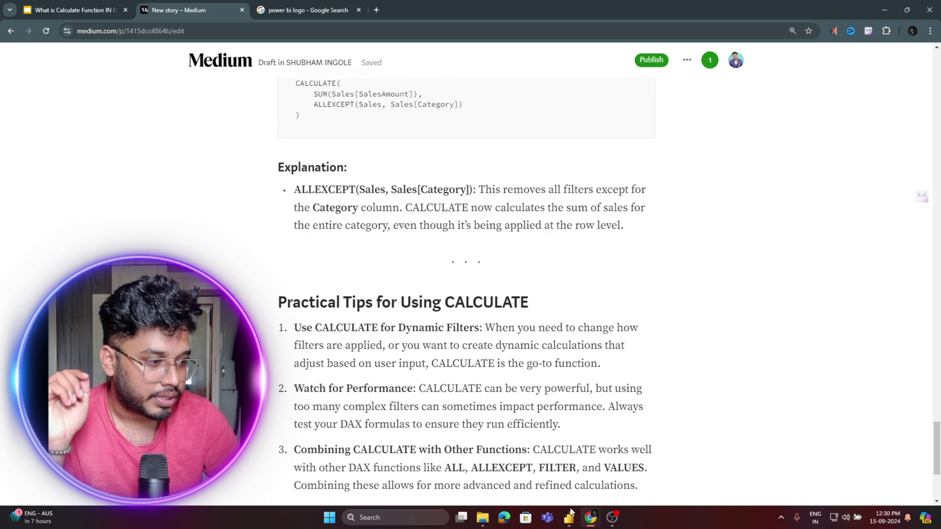
- Switch to the Power BI report and examine the all_expect measure's SUM expression and its ALLEXCEPT arguments for the sales table and Product line
click(569, 518)
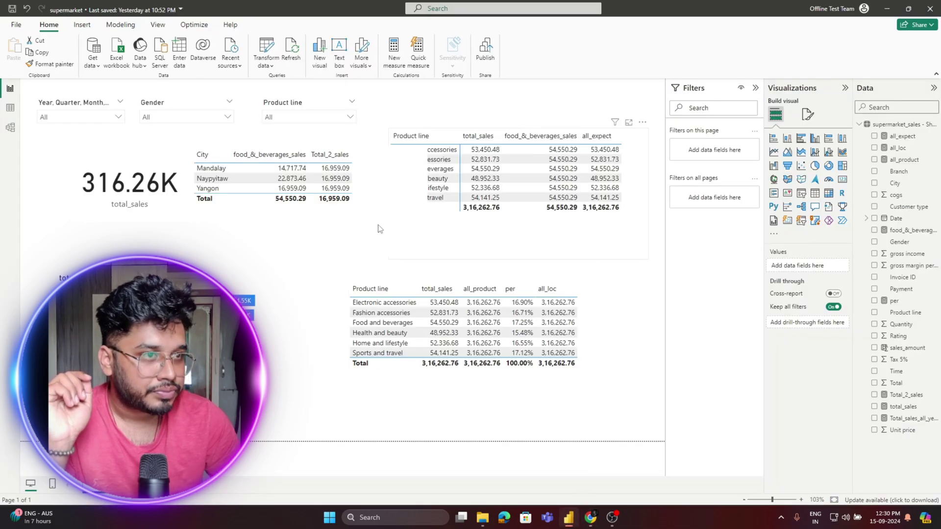
click(508, 227)
click(902, 136)
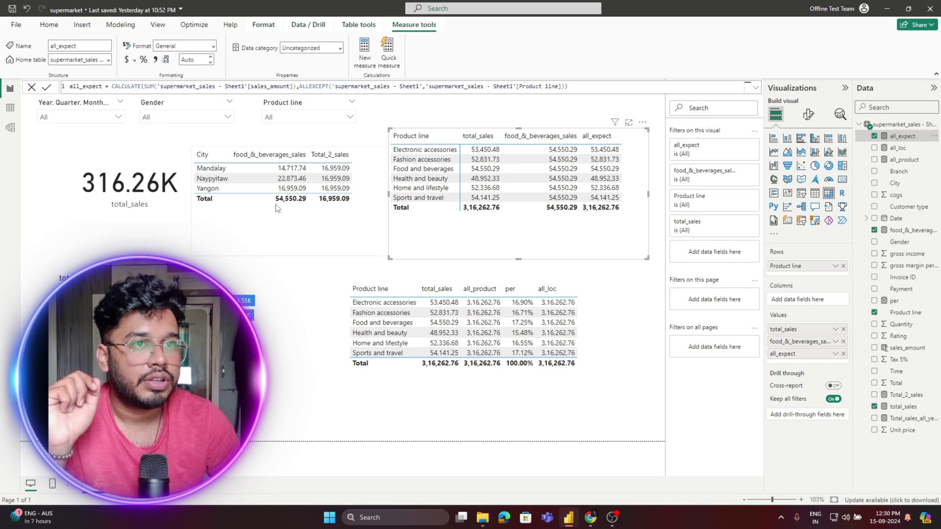
double_click(124, 85)
double_click(148, 87)
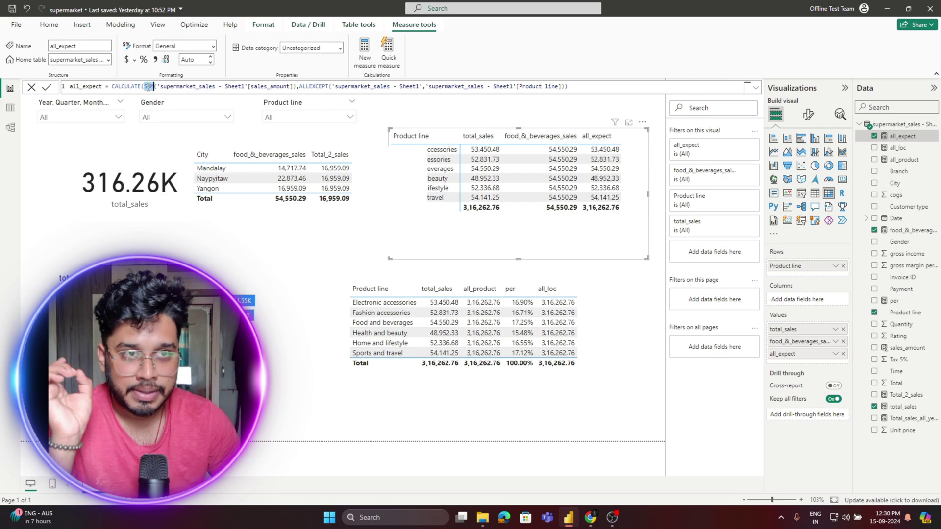
drag(298, 86, 154, 89)
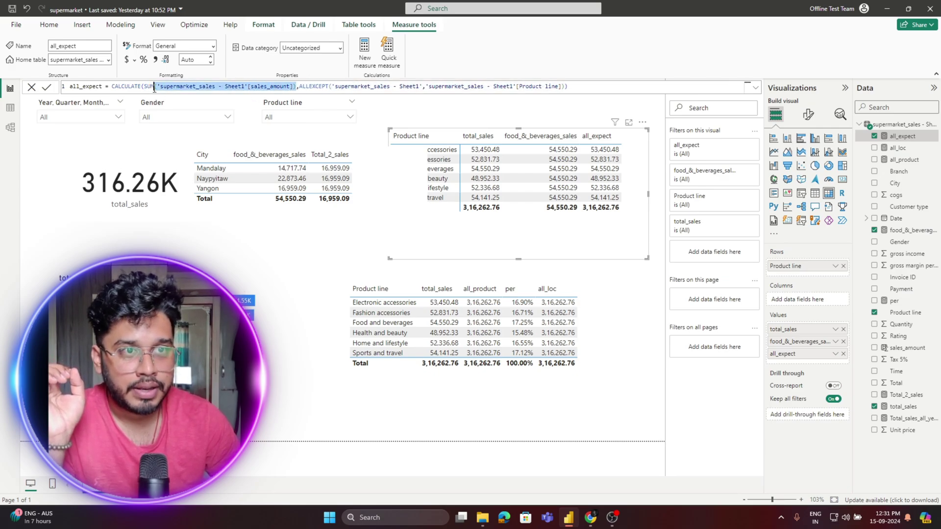
double_click(301, 87)
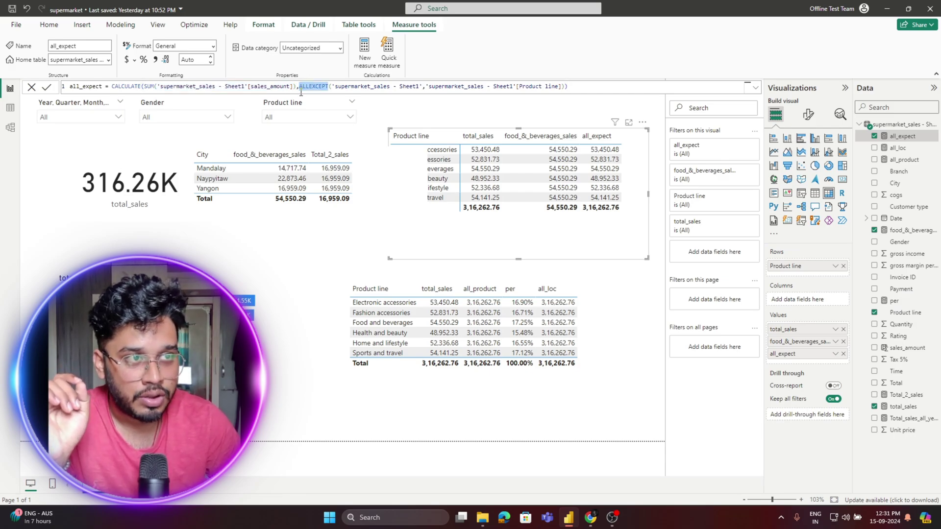
drag(332, 87, 422, 85)
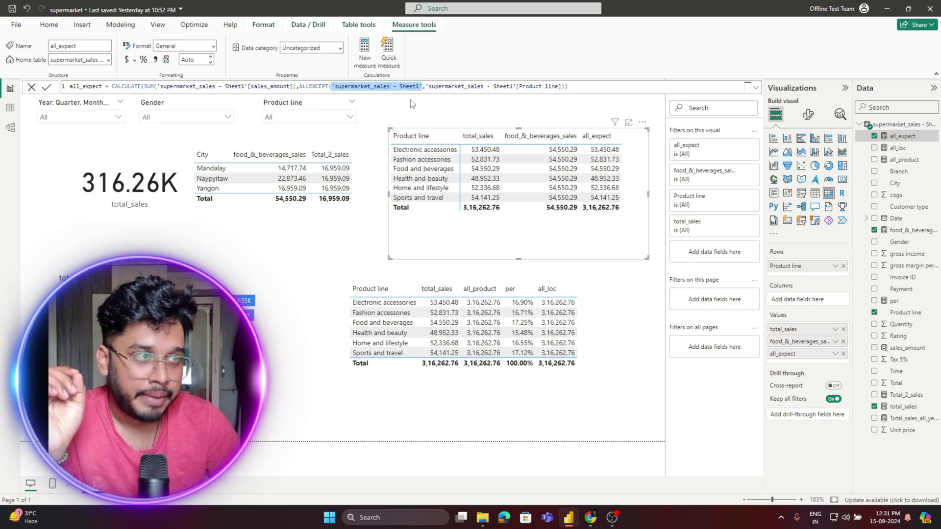
drag(426, 86, 562, 86)
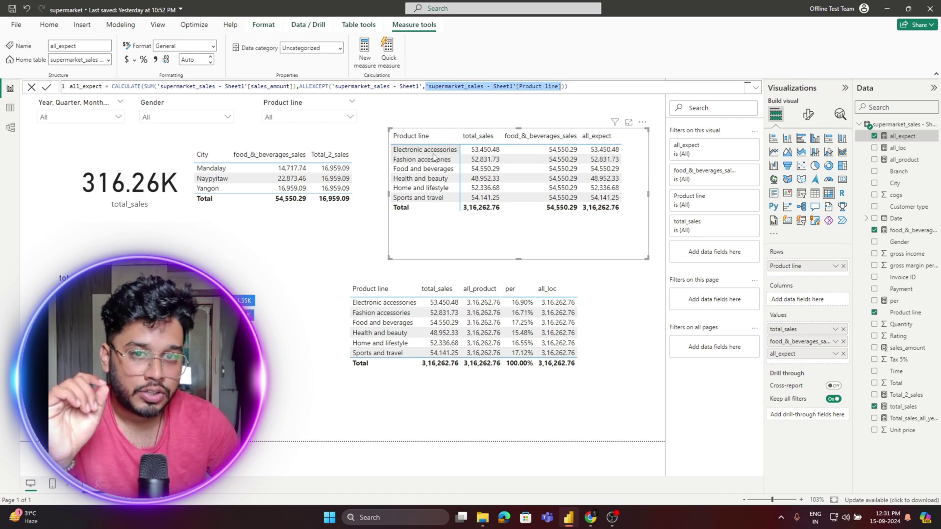
click(439, 216)
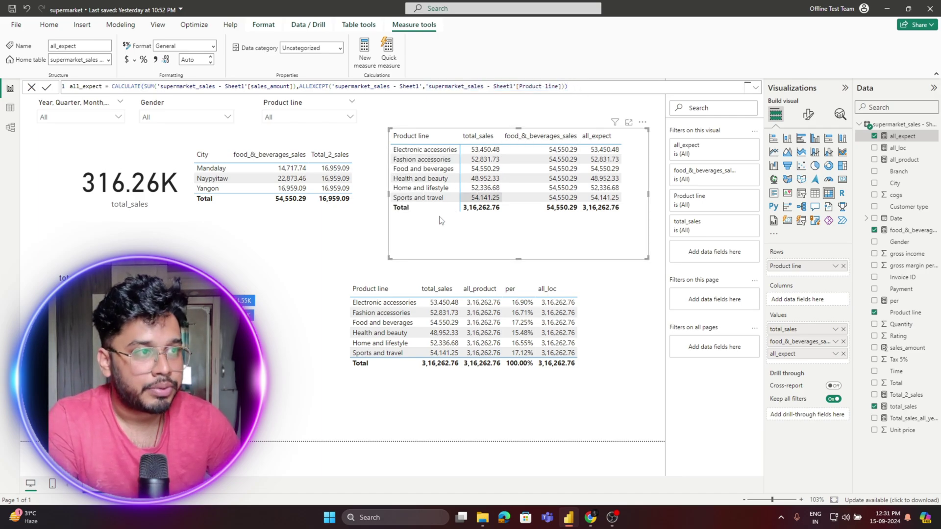
- Remove food_&_beverages_sales from the Product line matrix, and view the total_sales measure's formula
click(331, 264)
click(501, 238)
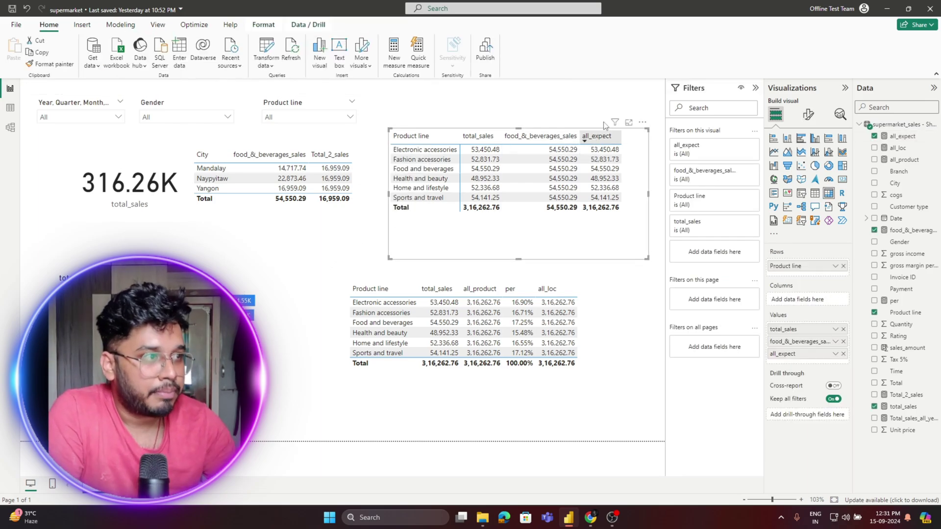
click(844, 342)
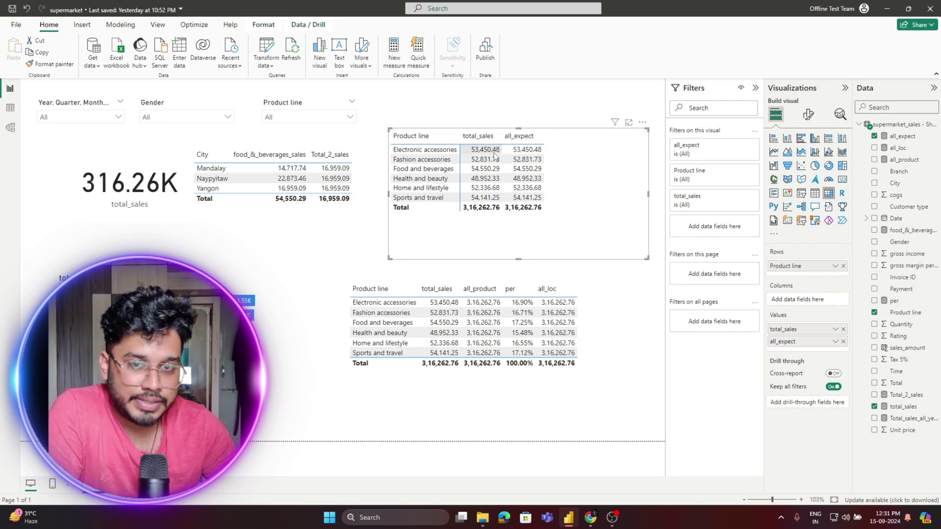
click(899, 407)
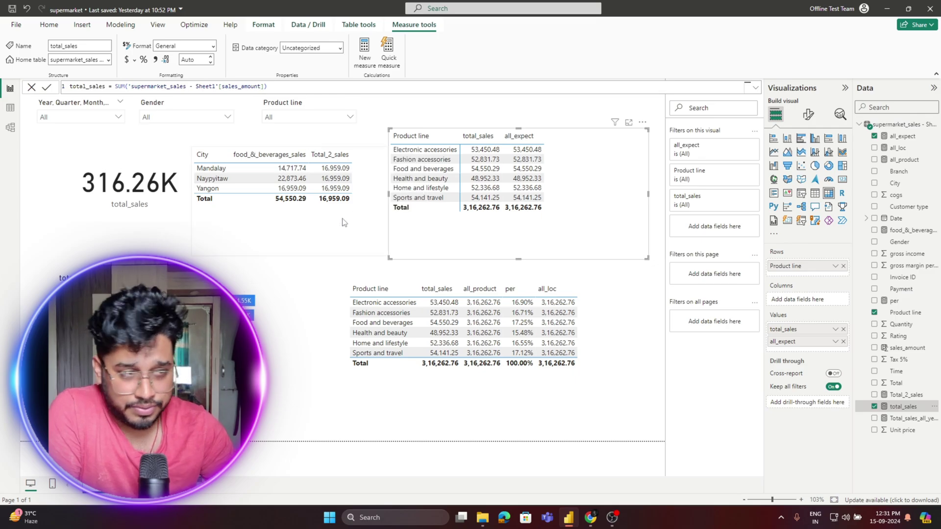
click(324, 270)
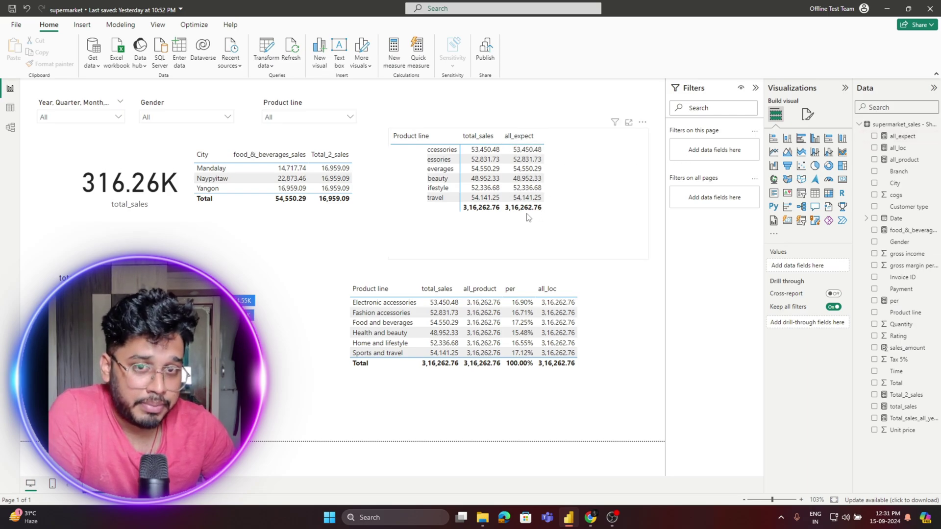
click(451, 216)
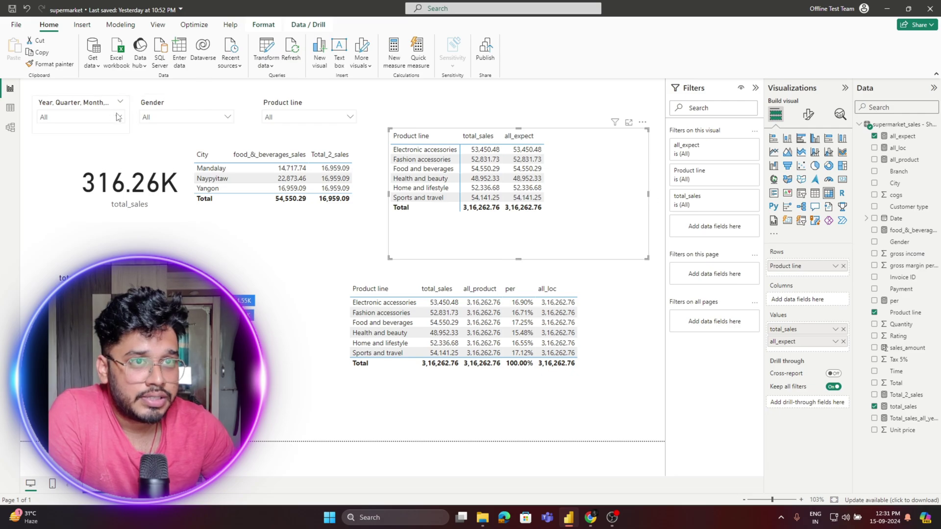
- Filter the report by 2019, 2020, 2021 and finally 2018 with the date slicer to compare total_sales with all_expect
click(93, 118)
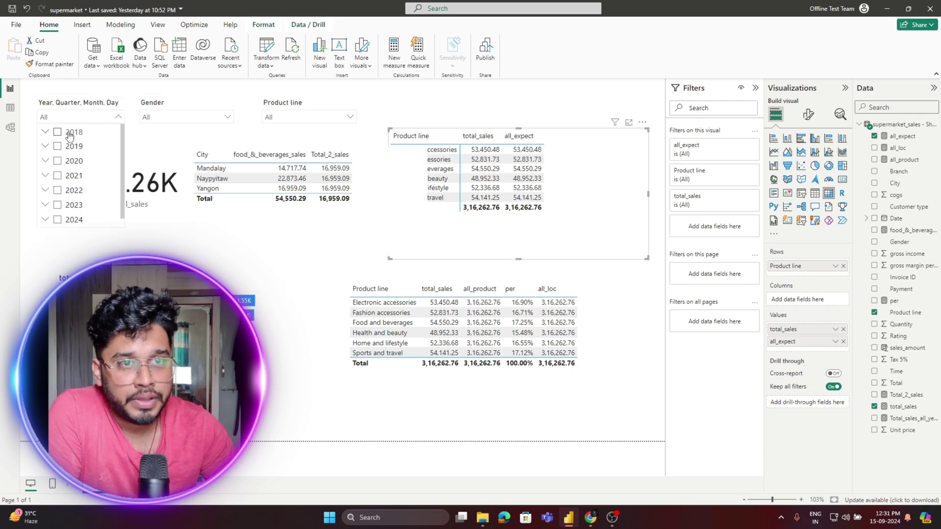
click(68, 147)
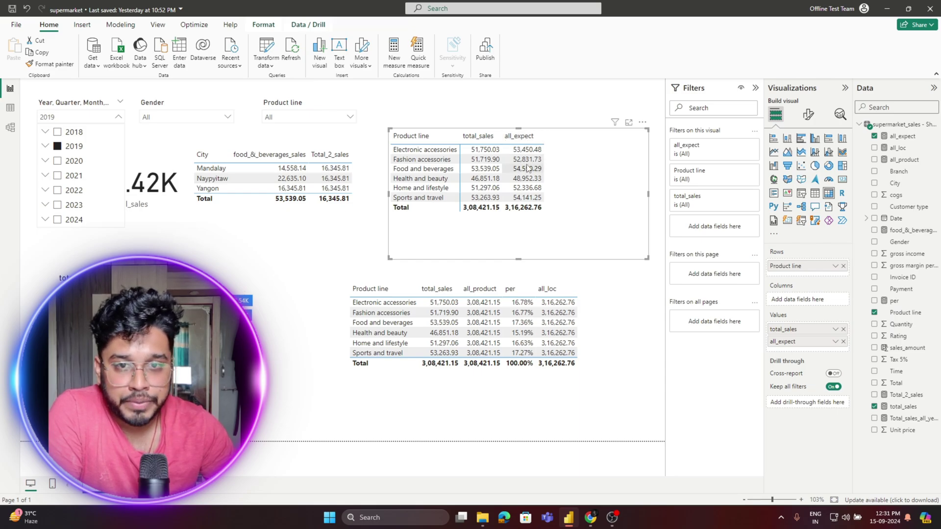
click(67, 164)
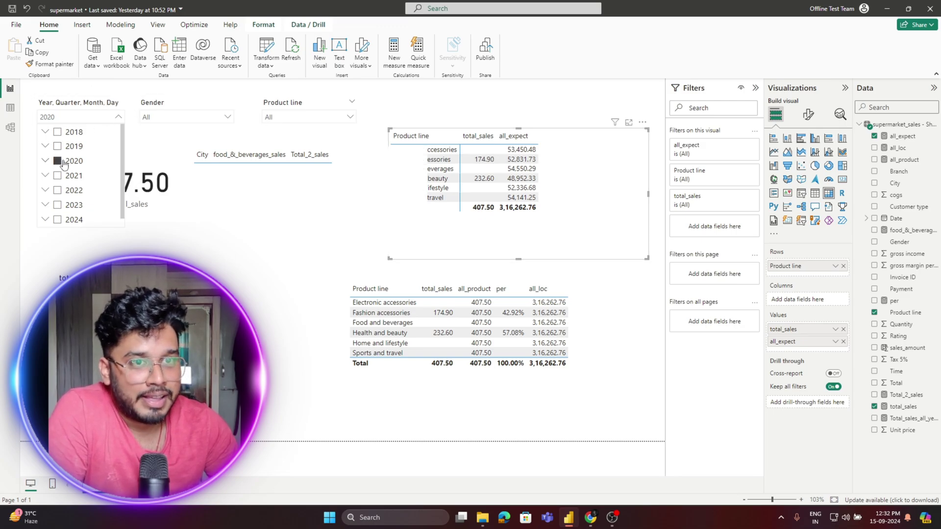
click(64, 179)
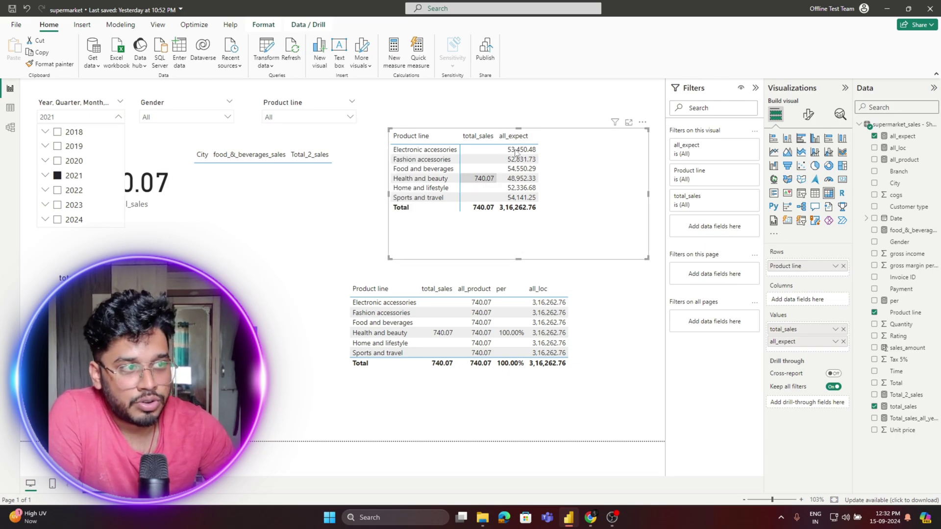
click(45, 133)
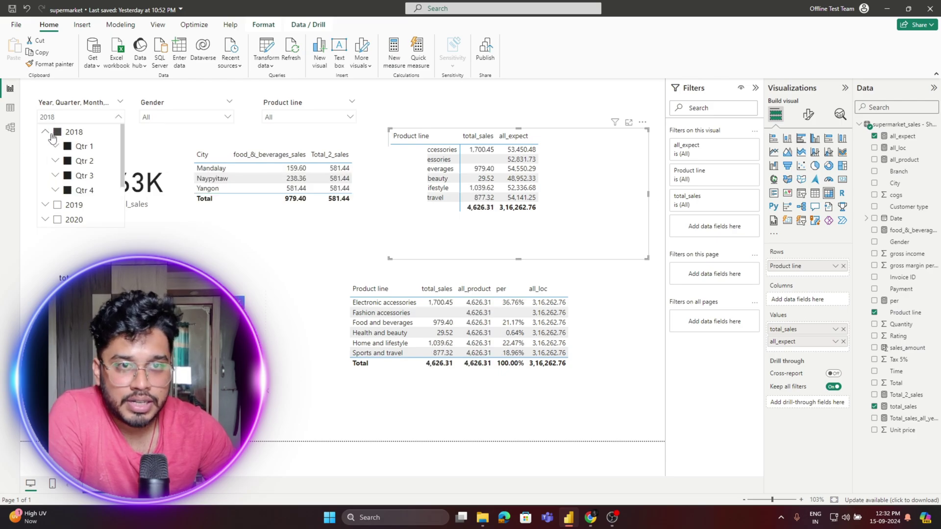
click(45, 132)
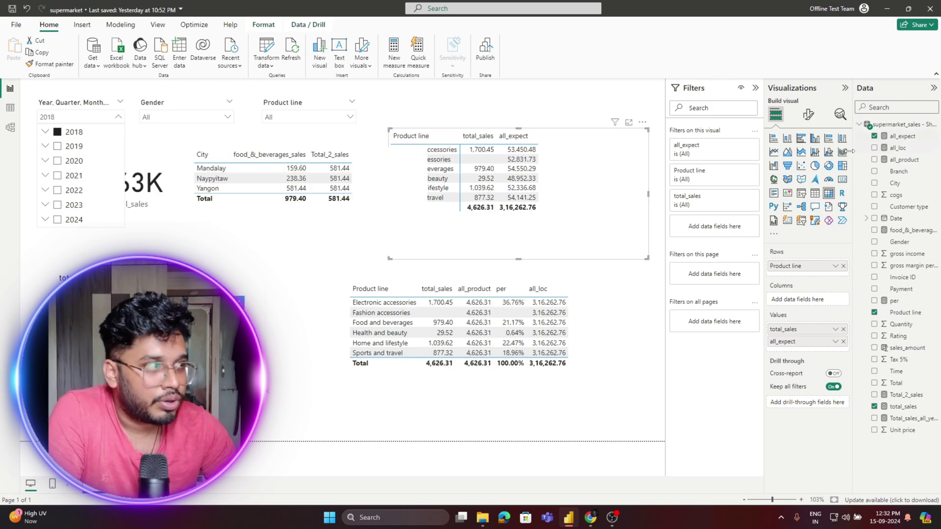
click(333, 252)
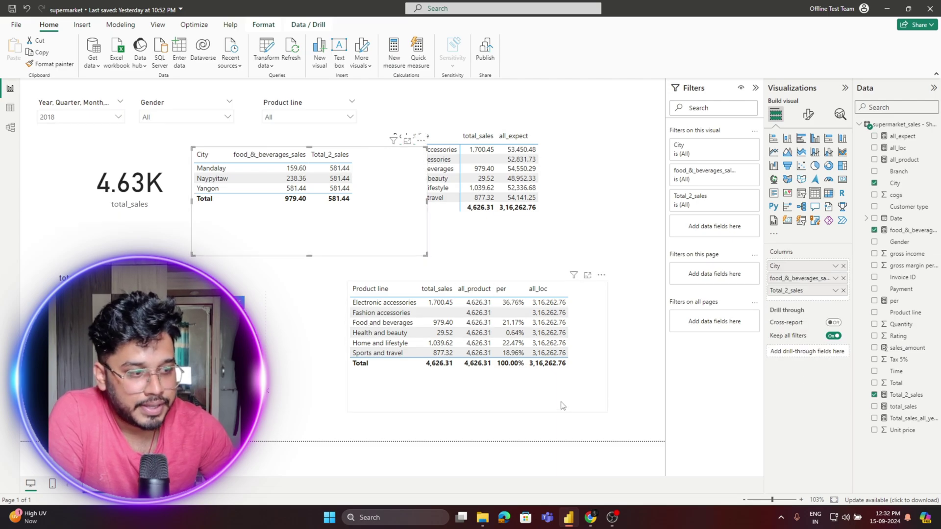
- Switch to the Medium article and read the practical tips for using CALCULATE, including combining it with ALL, ALLEXCEPT, FILTER and VALUES
mouse_move(590, 519)
click(642, 463)
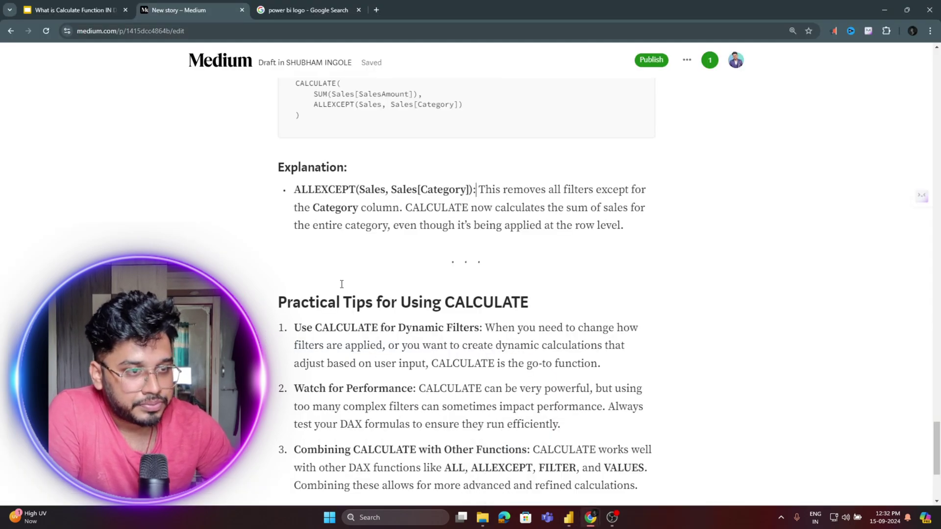
scroll(342, 280, down, 3)
scroll(342, 279, down, 1)
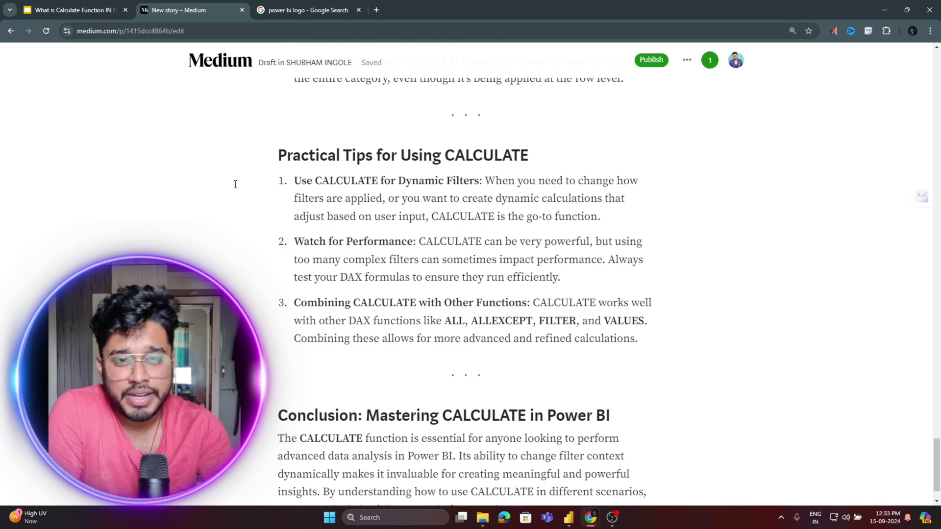
scroll(234, 189, down, 1)
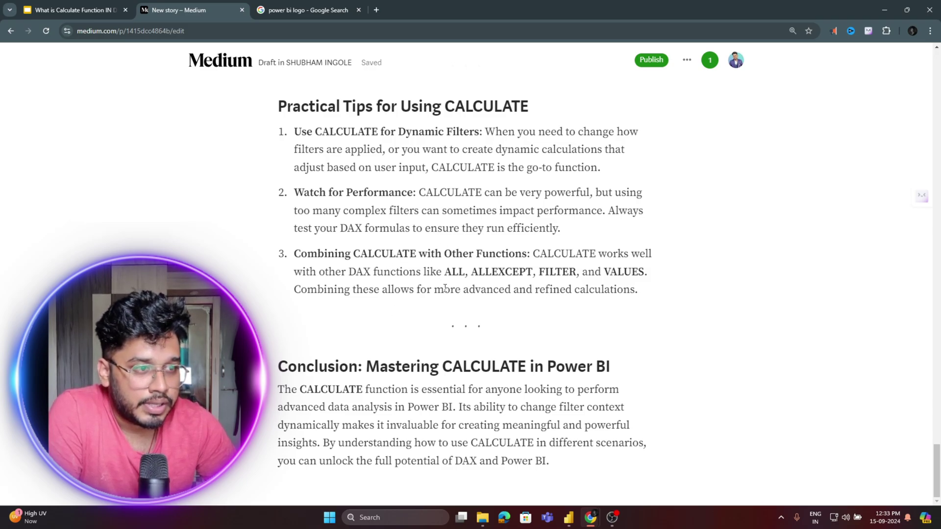
double_click(452, 273)
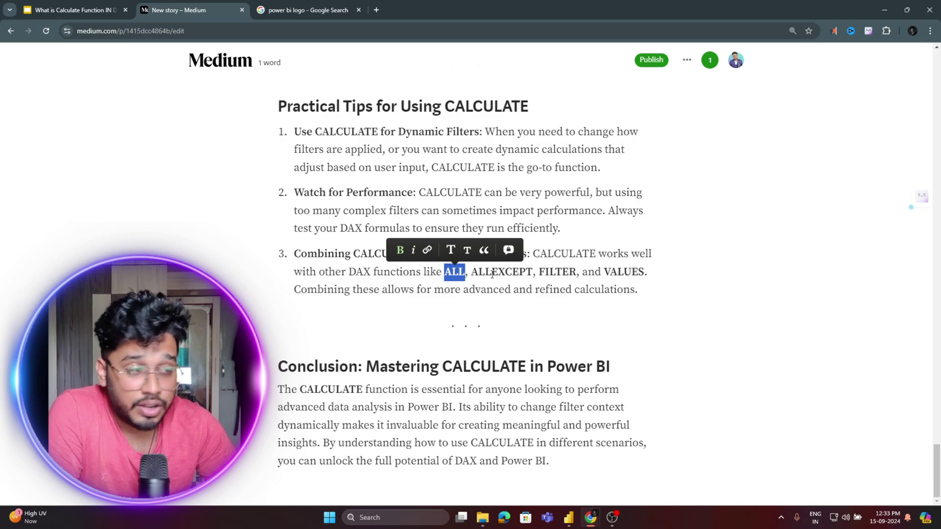
click(492, 272)
double_click(634, 273)
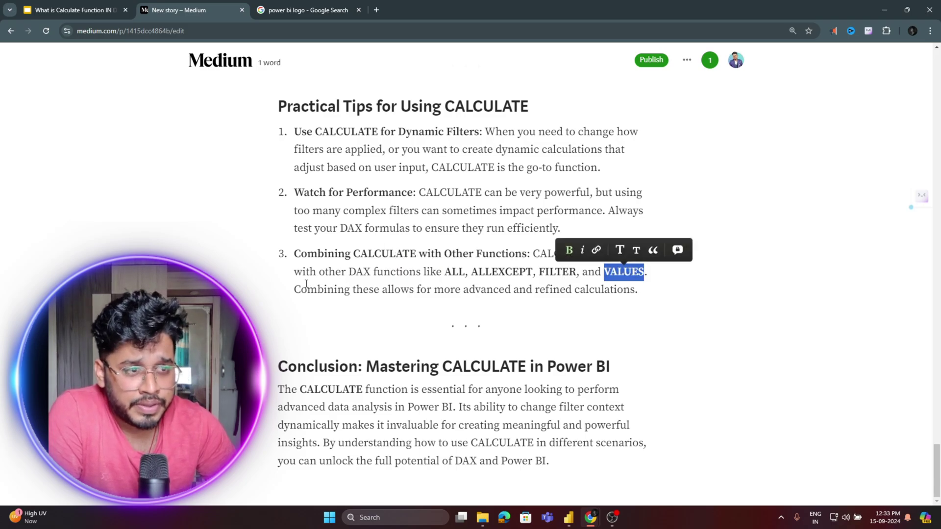
click(302, 328)
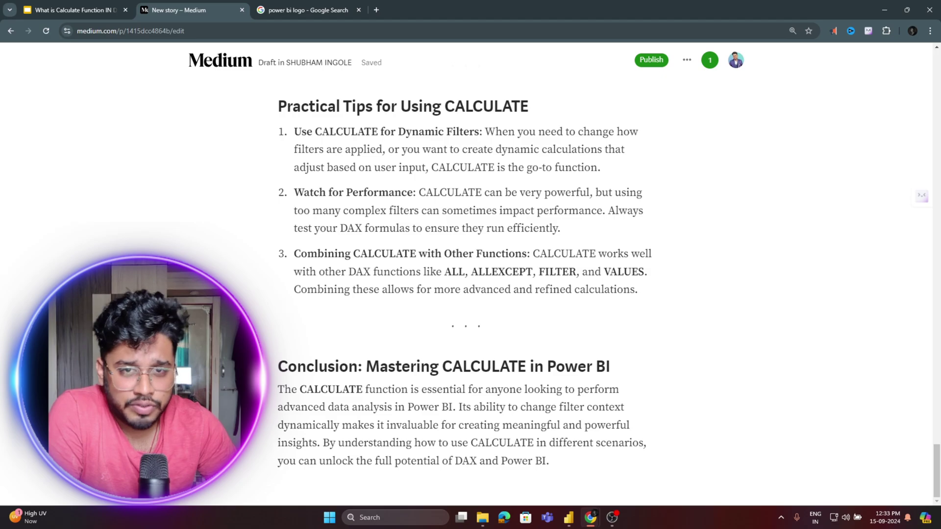